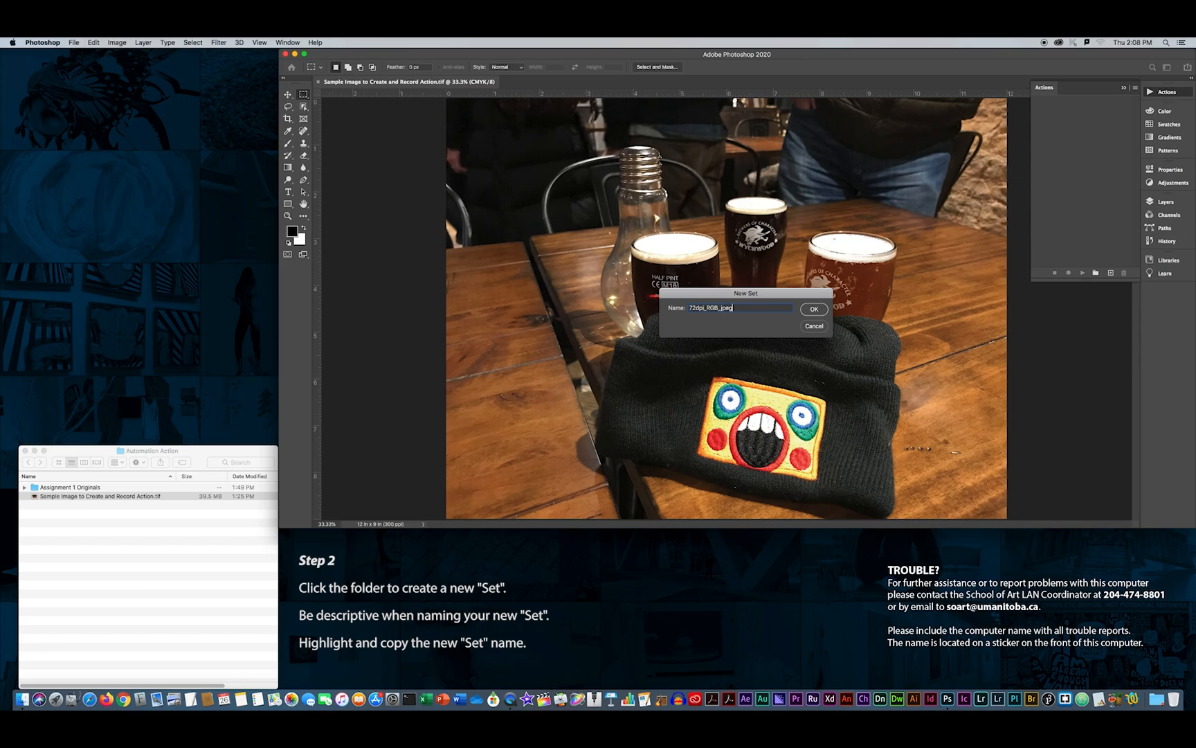
Copy the new set's name, 72dpi_RGB_jpeg, and create the action set under that name.
drag(733, 308, 688, 308)
click(93, 42)
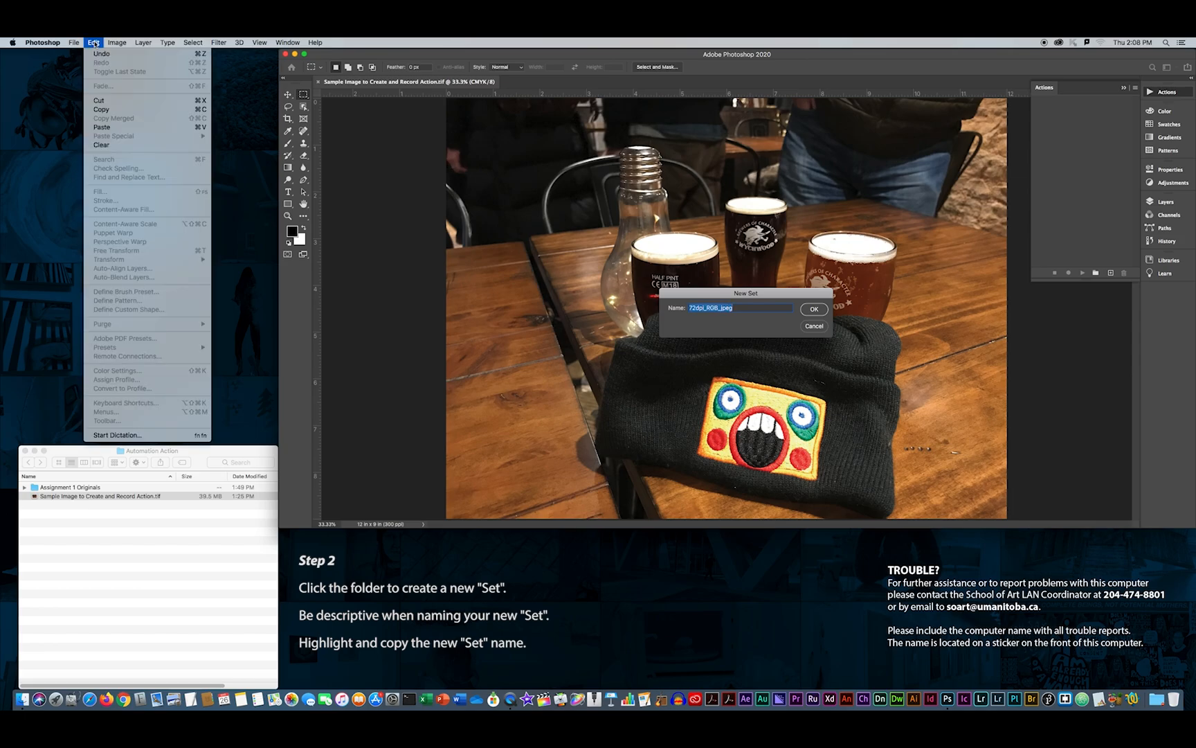
click(116, 110)
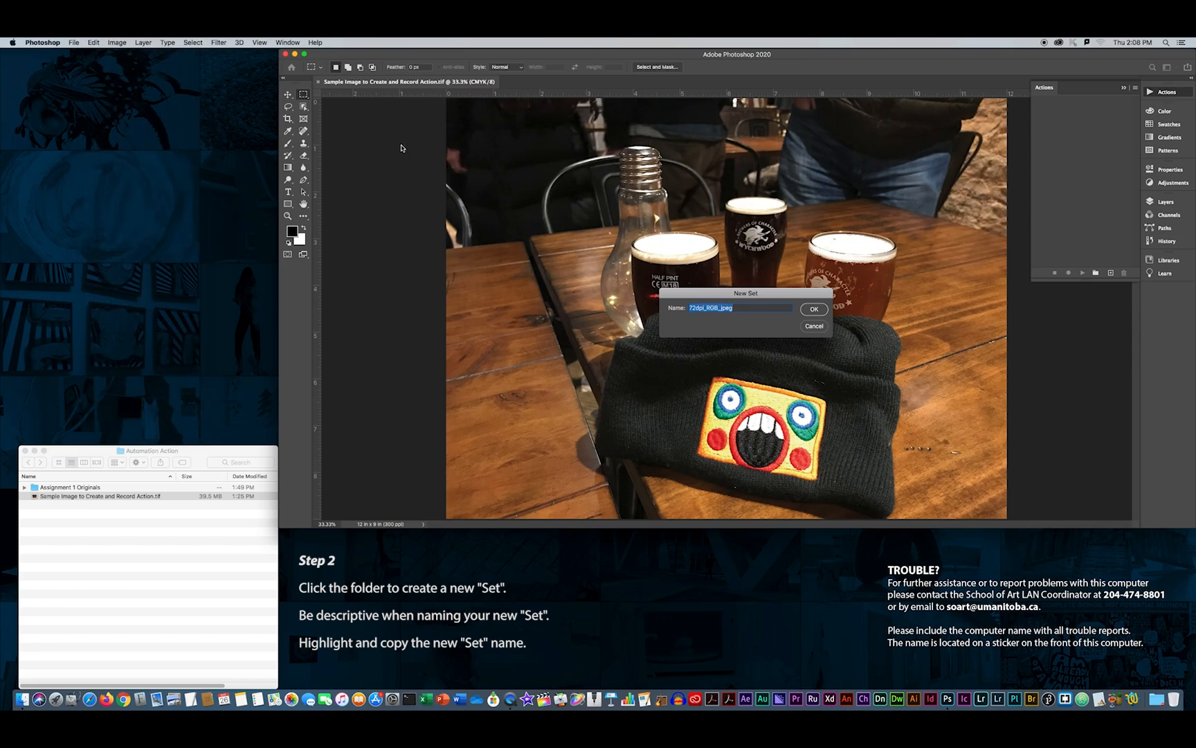
click(814, 308)
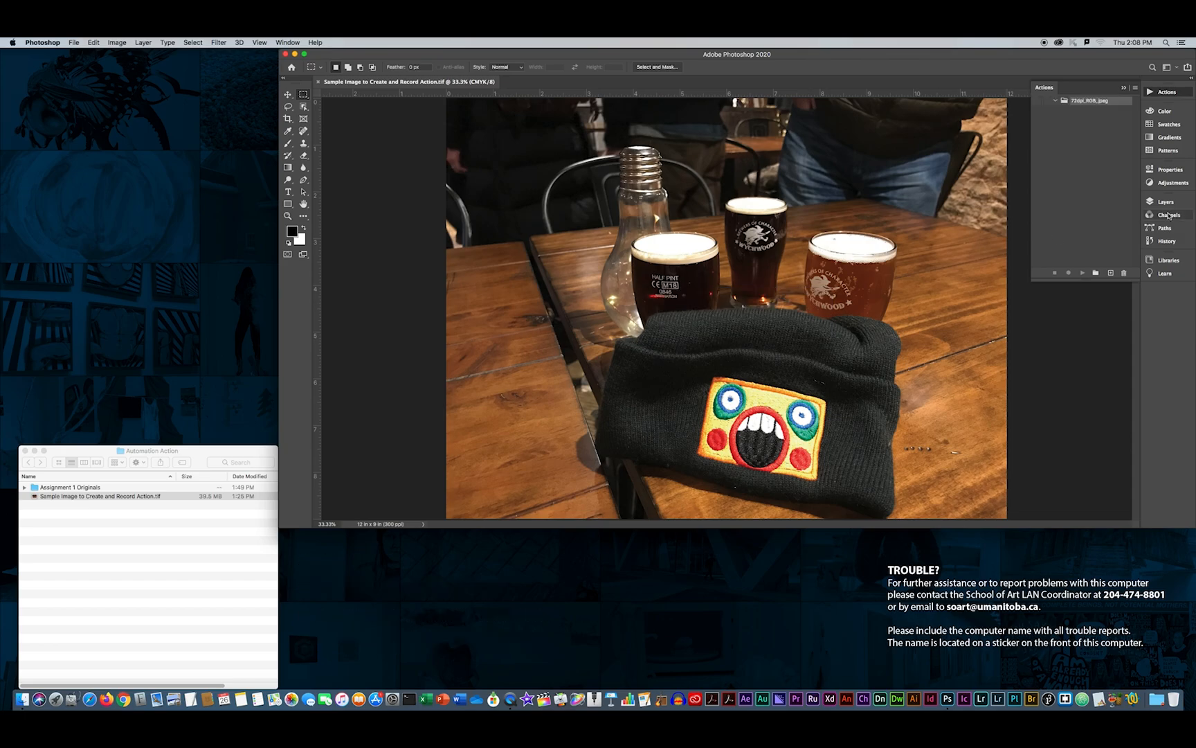
Create an action named 72dpi_RGB_jpeg_resampled in the 72dpi_RGB_jpeg set, reusing the copied set name, and start recording it.
click(1111, 273)
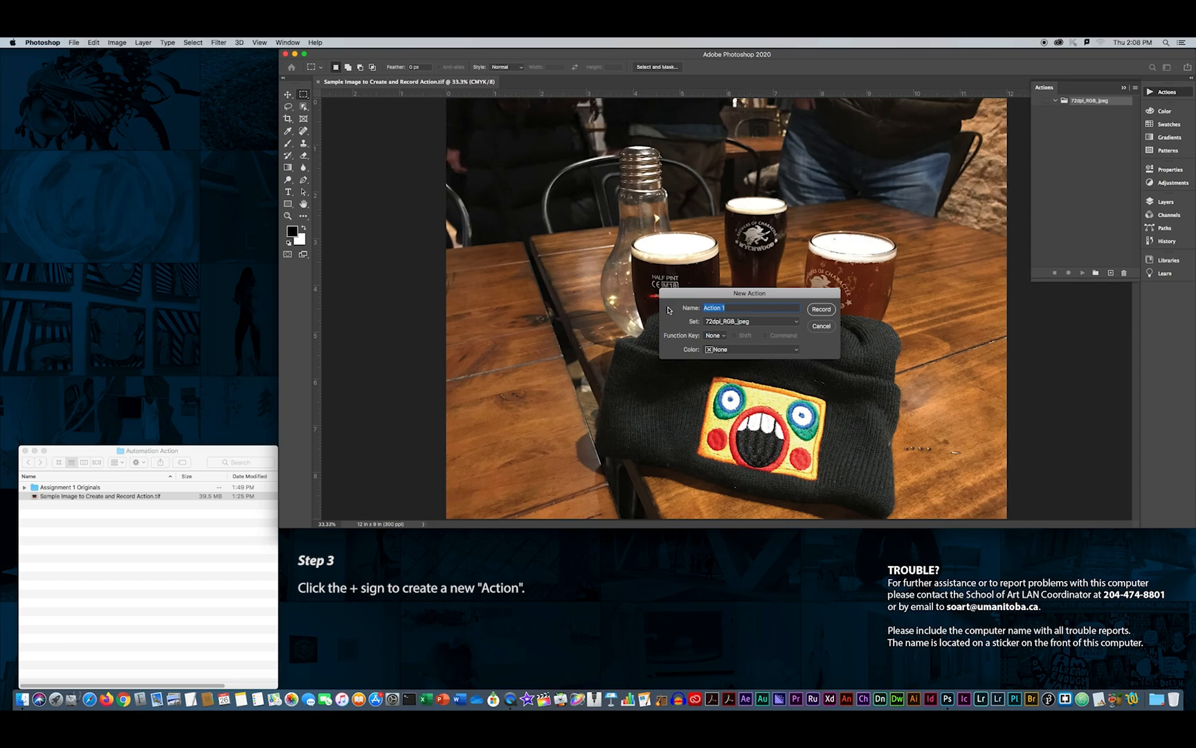
click(94, 42)
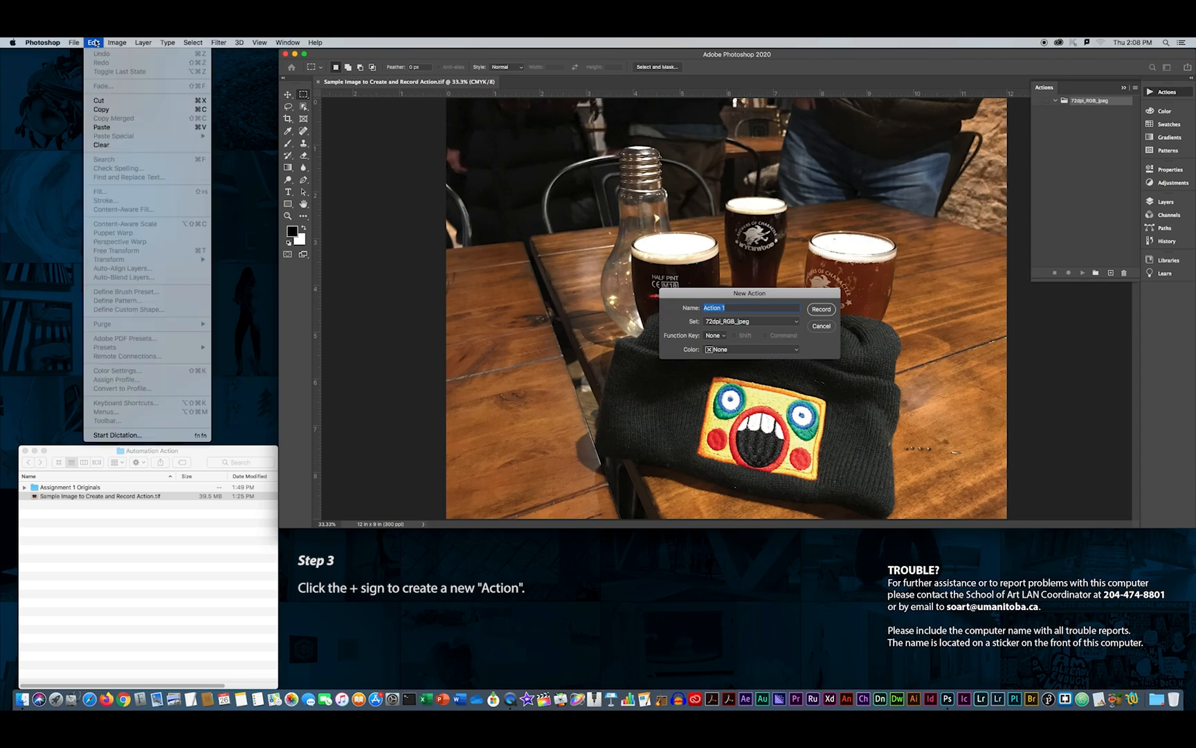
click(102, 127)
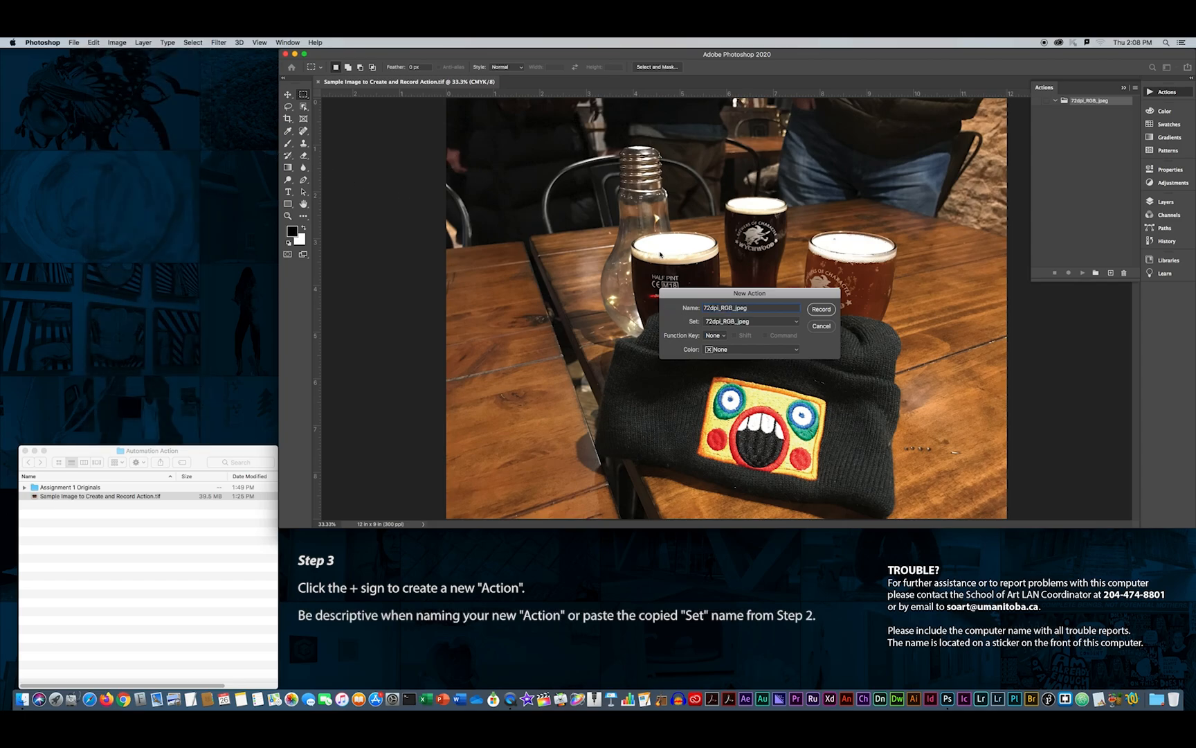
text(_re)
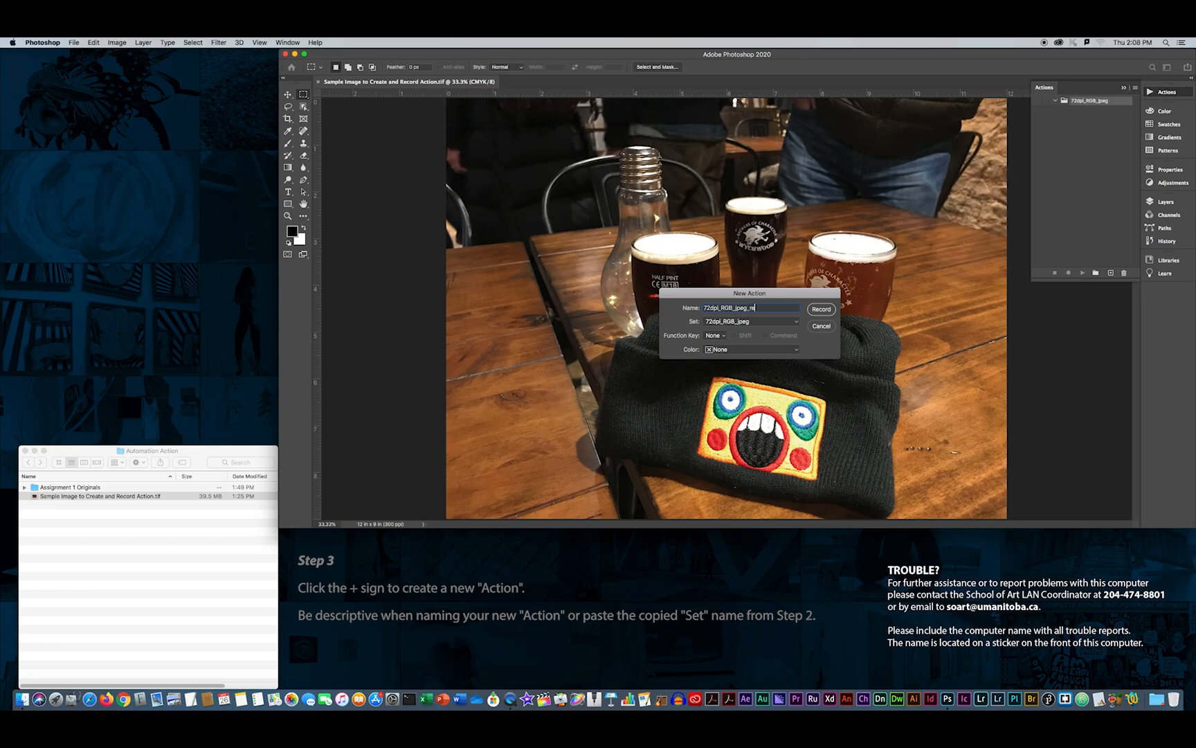
text(sam)
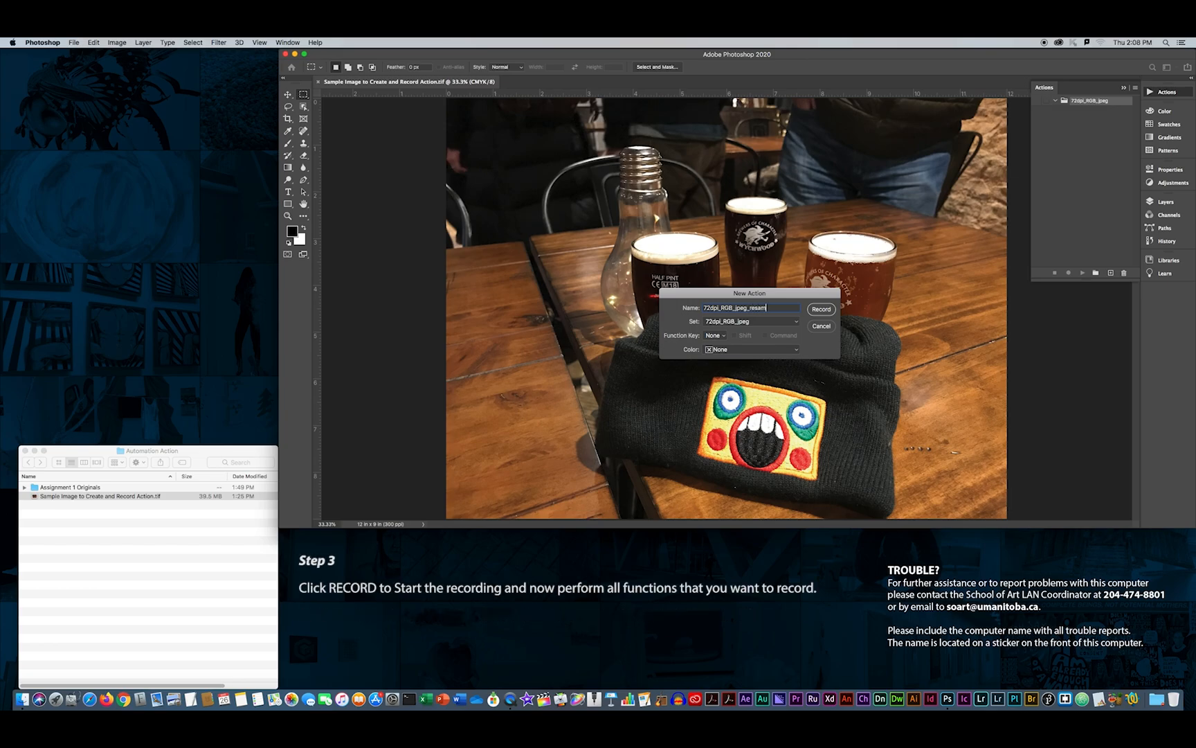
text(pled)
key(Return)
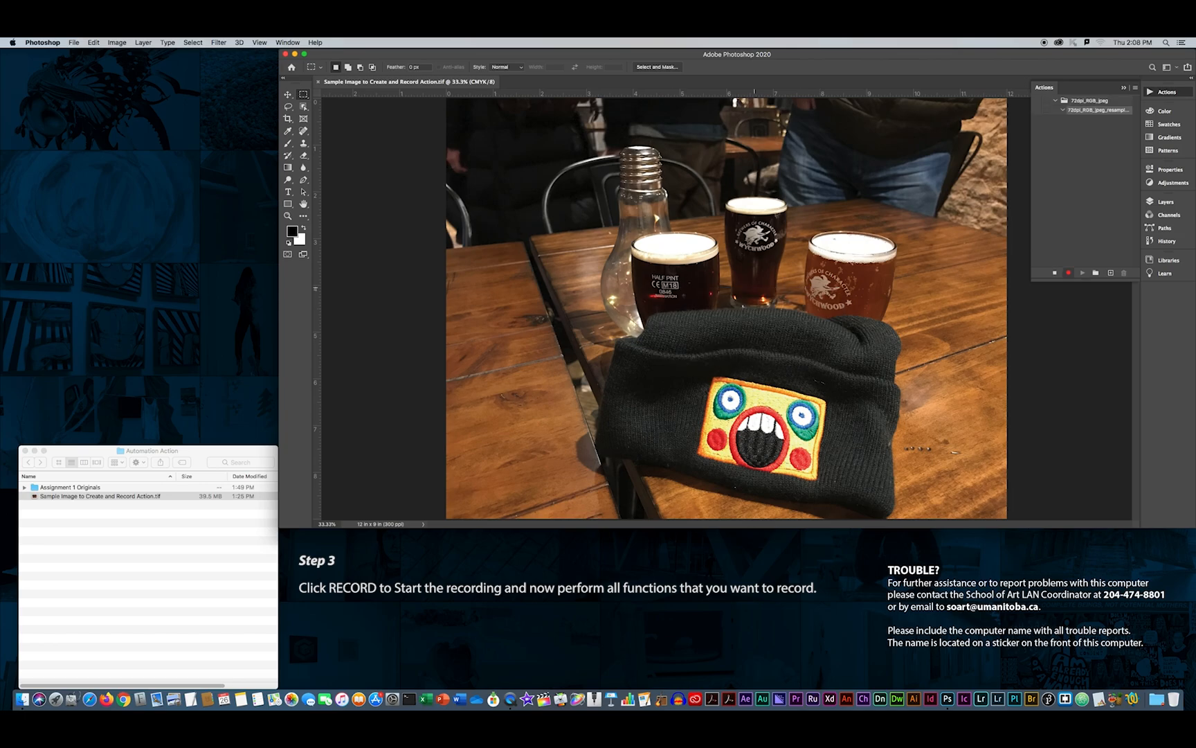
Resample the sample image to a resolution of 72 pixels/inch.
click(117, 43)
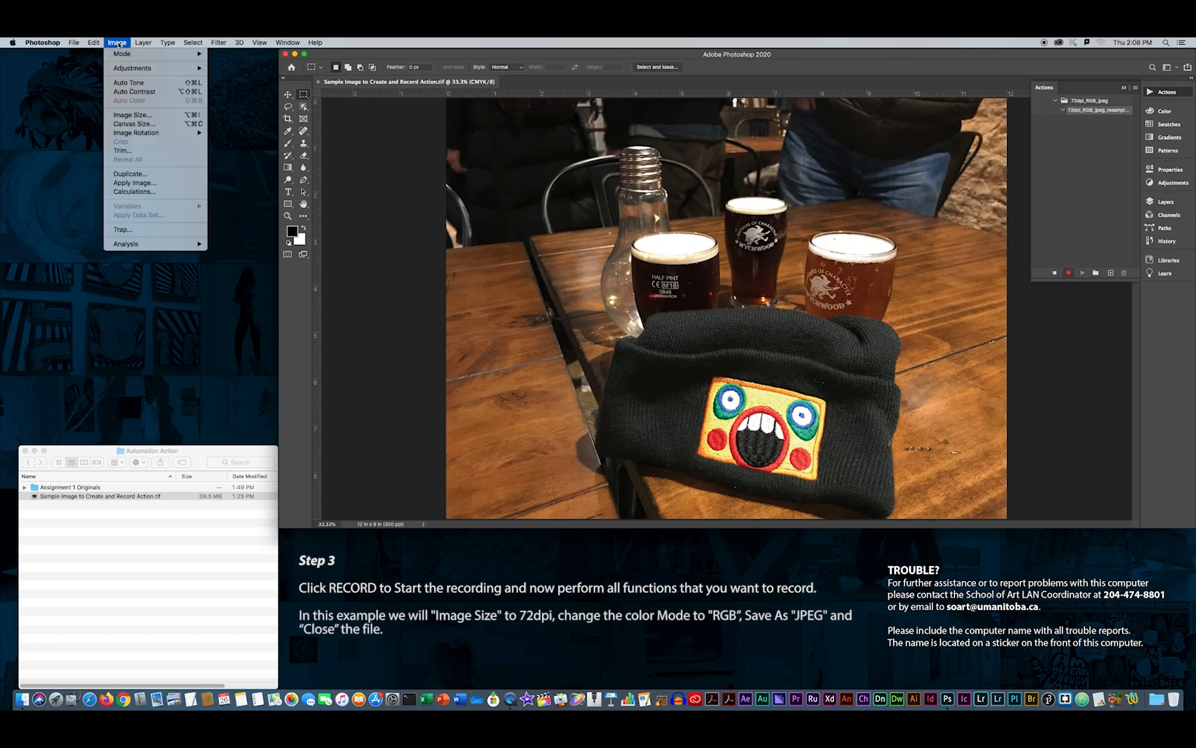
click(132, 115)
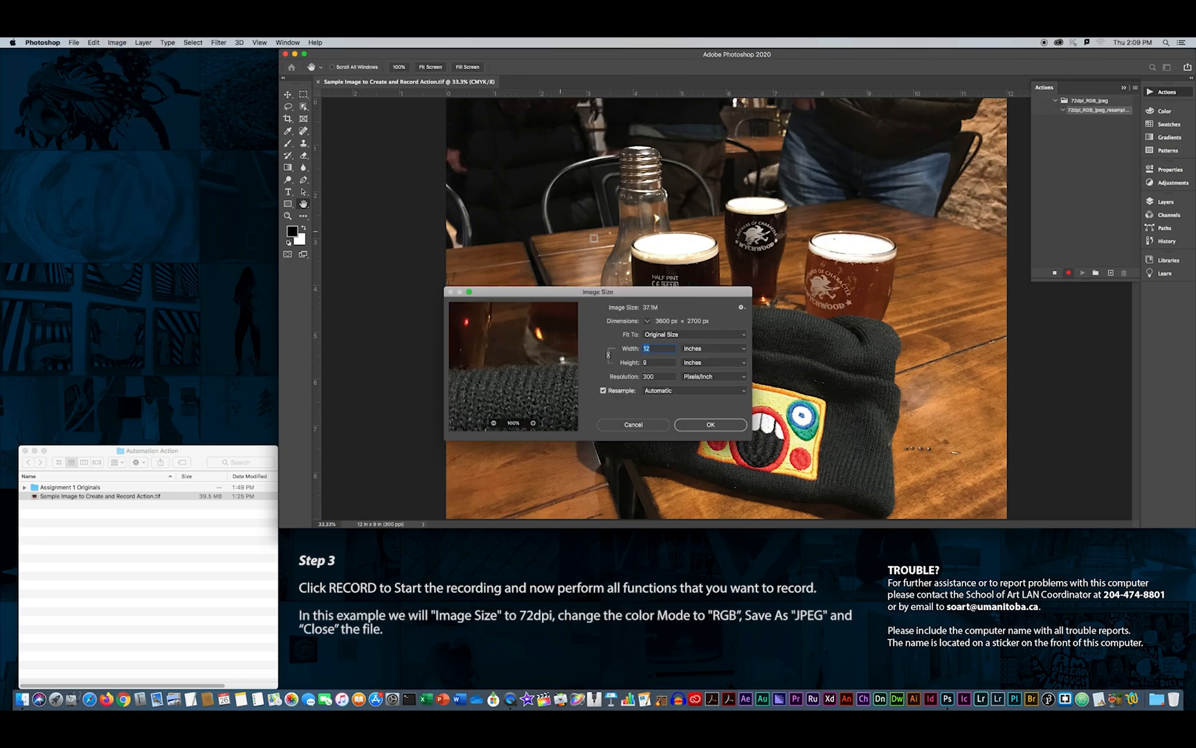
double_click(659, 377)
text(72)
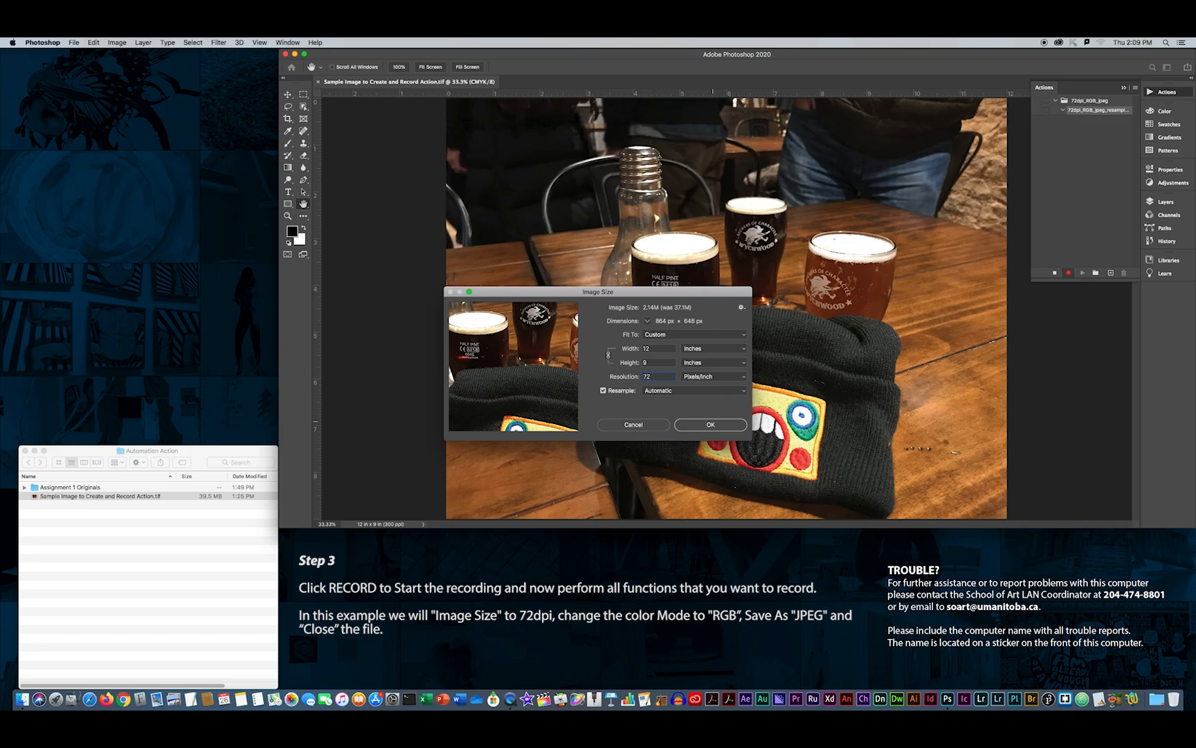
key(Return)
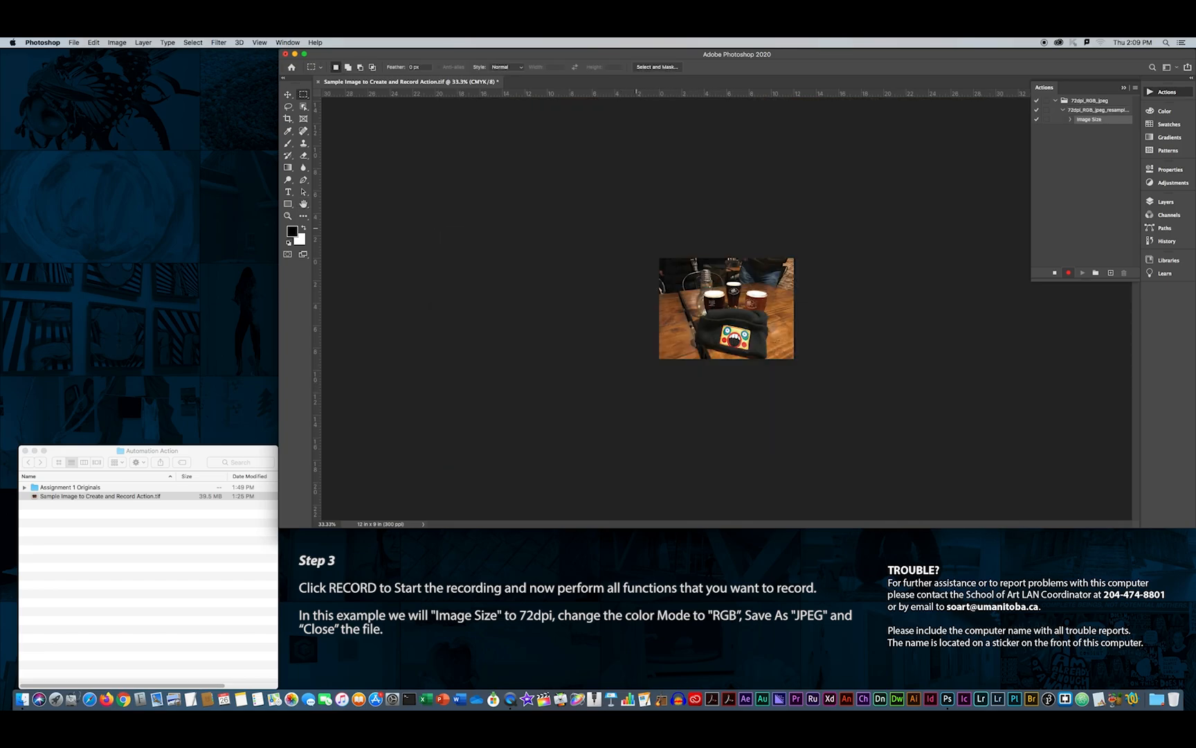
Convert the image's color mode to RGB.
click(117, 42)
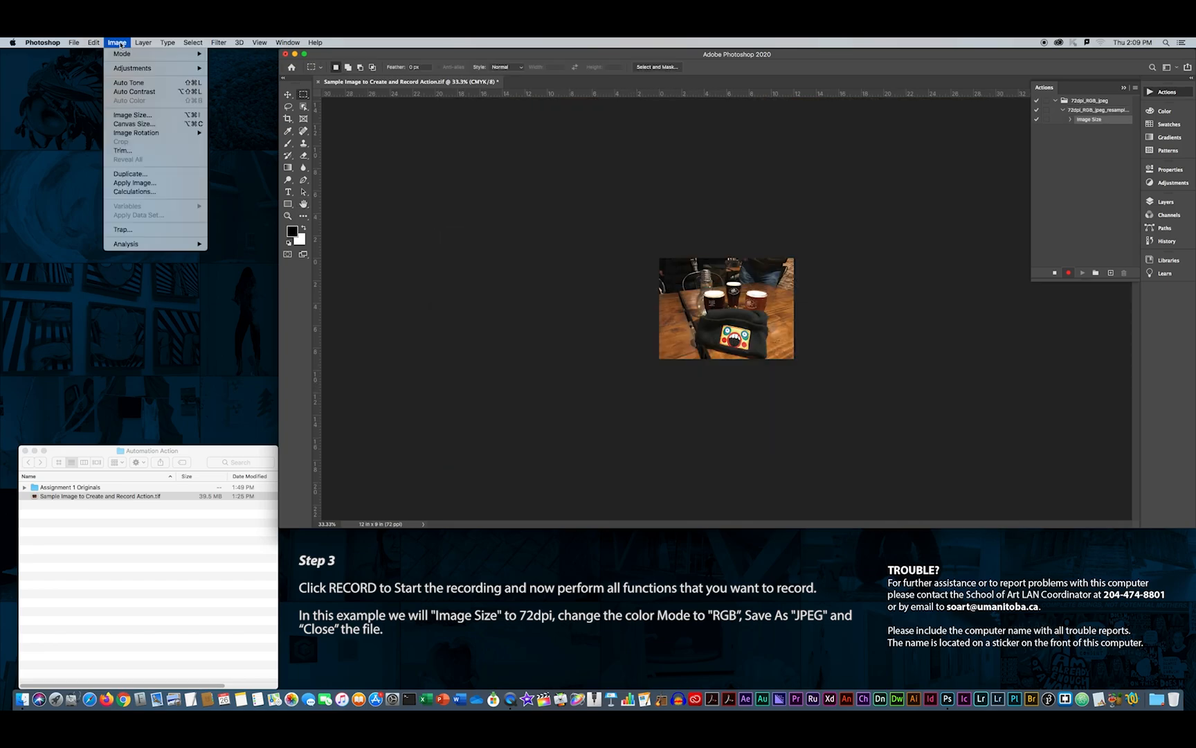
mouse_move(122, 56)
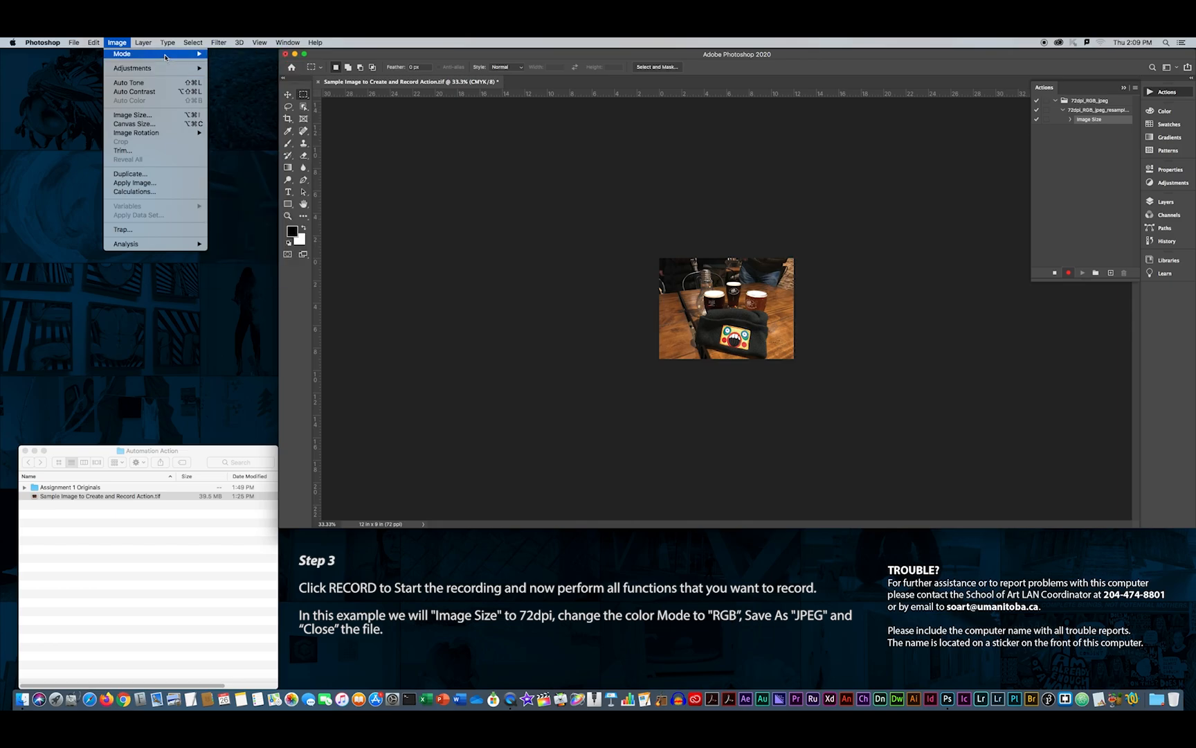
click(233, 92)
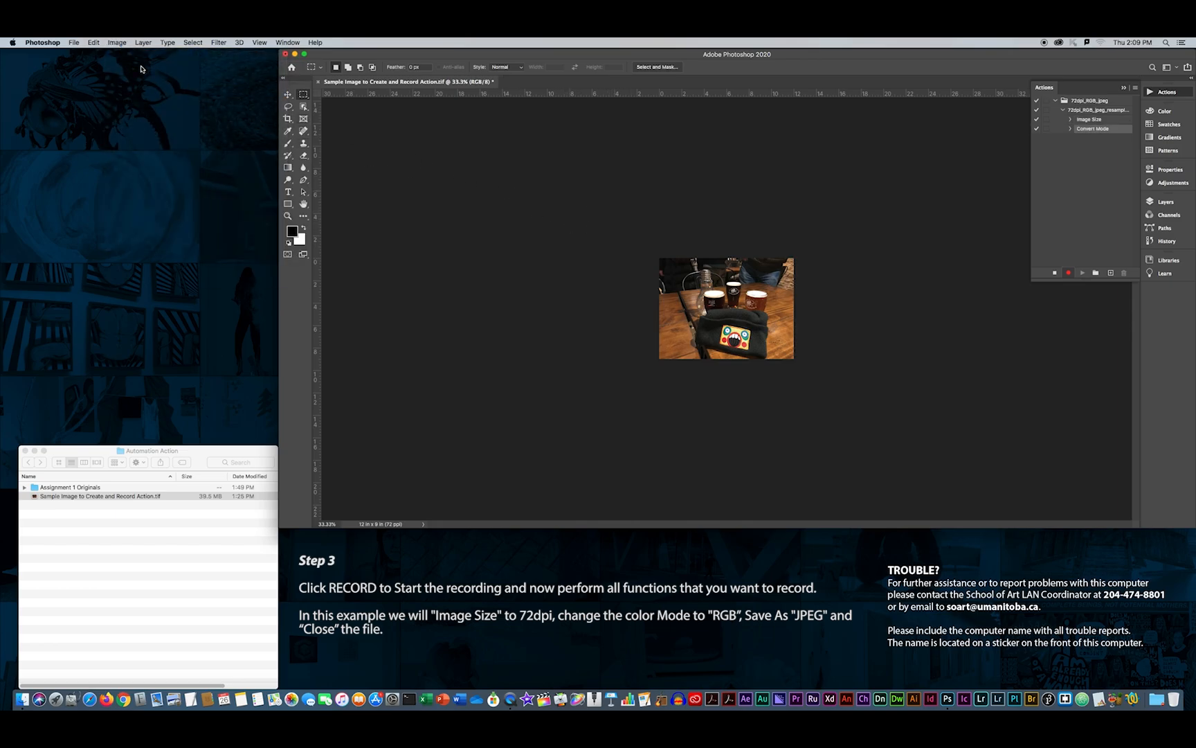
Save the image as a JPEG in the Automation Action folder at maximum quality 12 with the Baseline ("Standard") format.
click(74, 43)
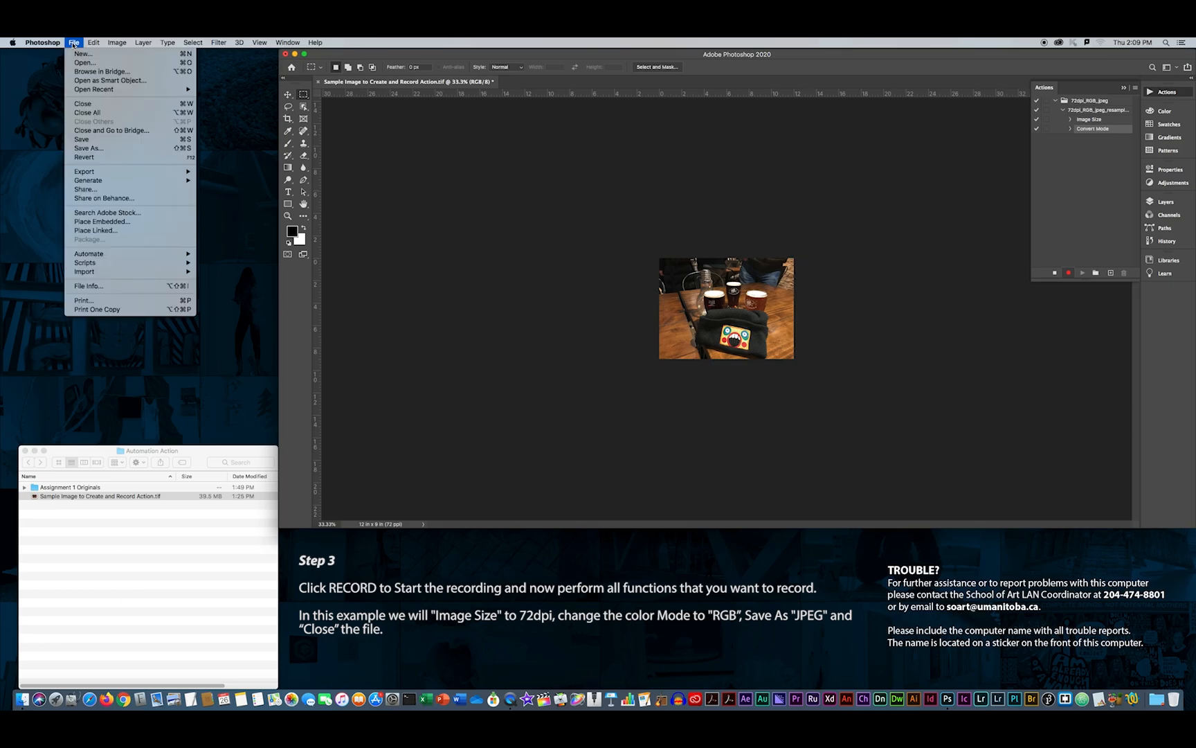
click(97, 148)
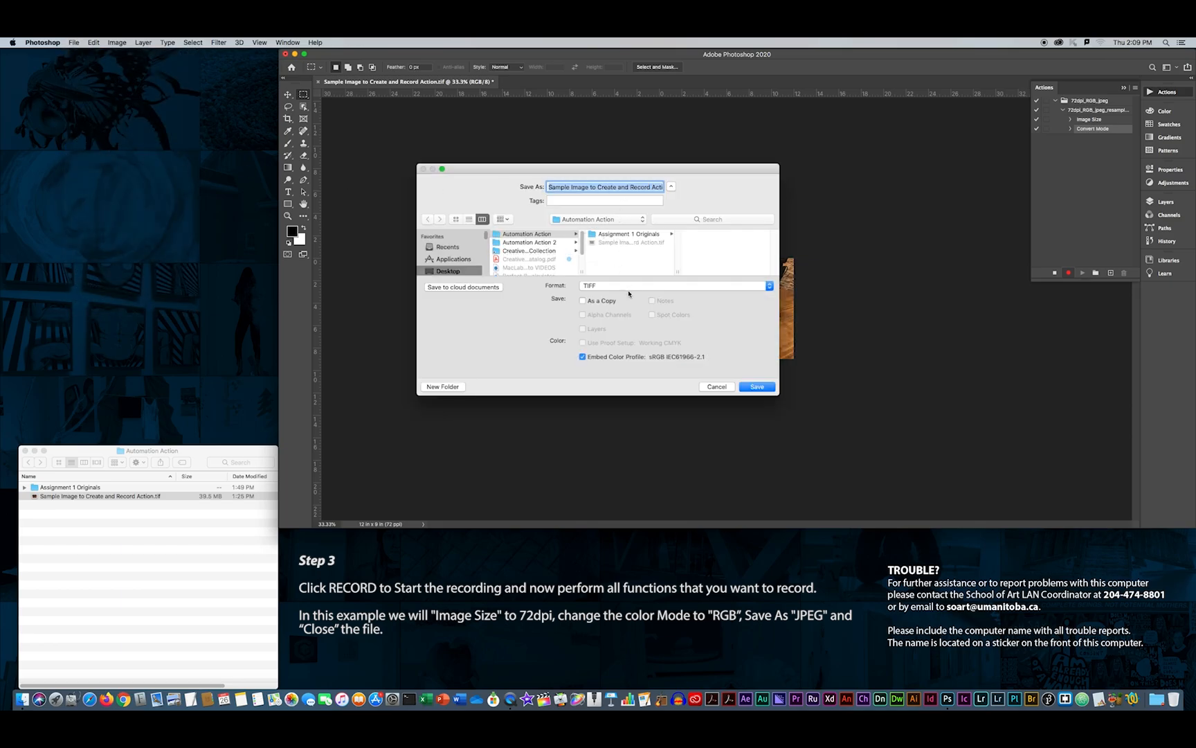
click(629, 285)
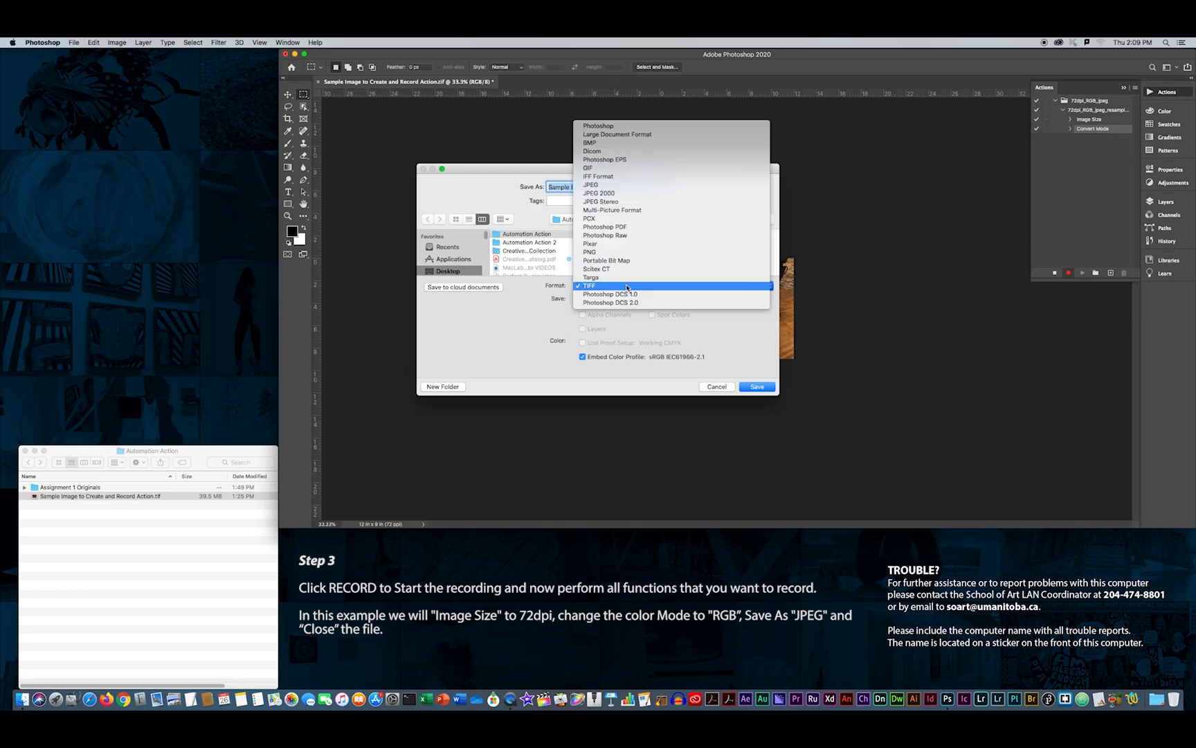
click(604, 185)
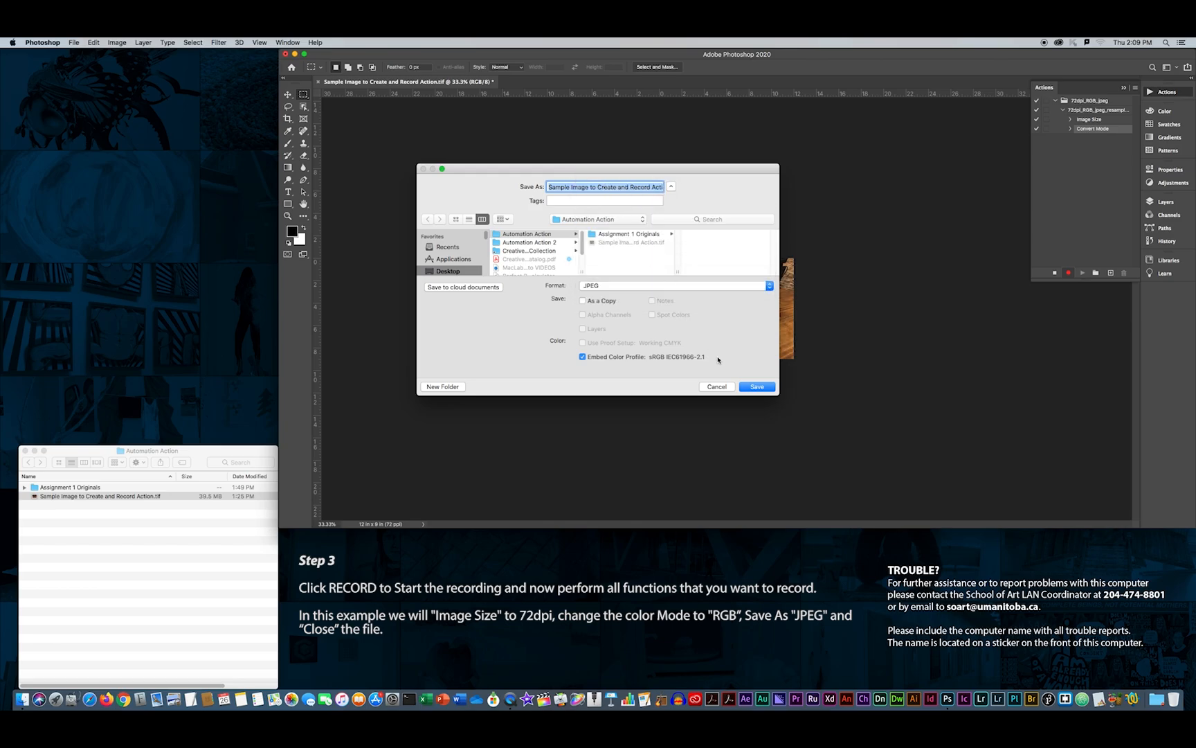
click(756, 387)
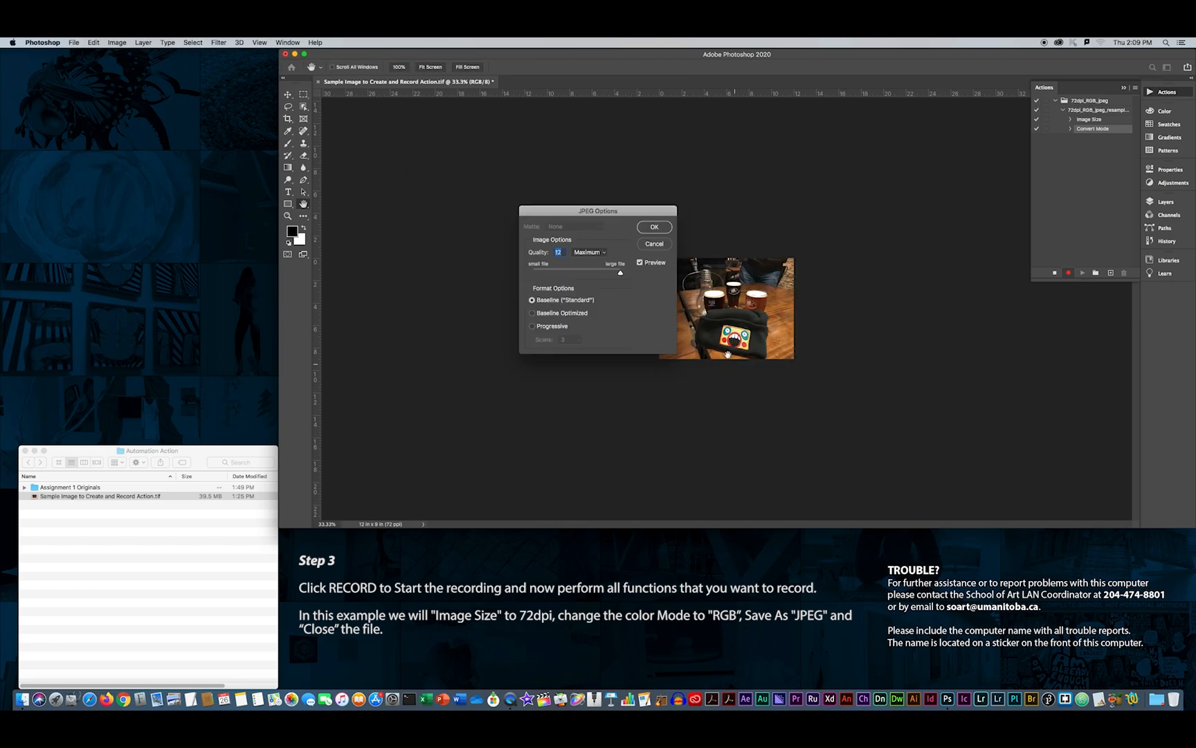
mouse_move(620, 279)
mouse_down()
mouse_move(589, 277)
mouse_move(620, 277)
mouse_up()
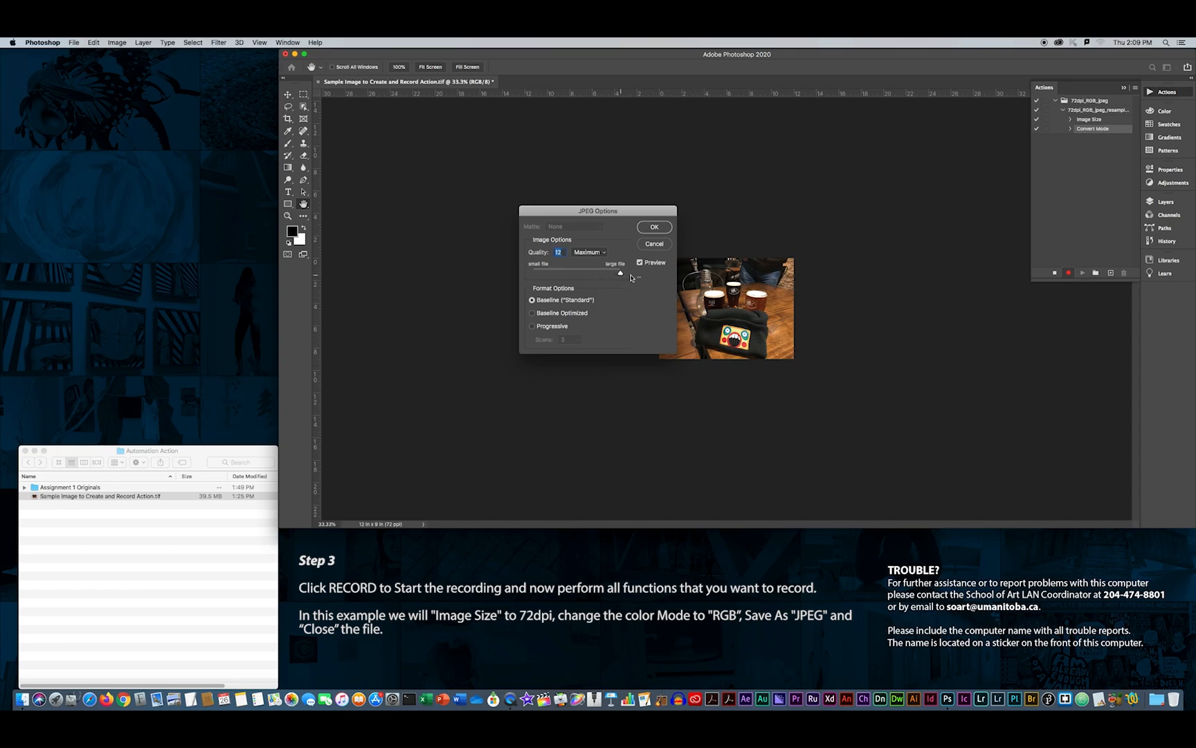
click(655, 228)
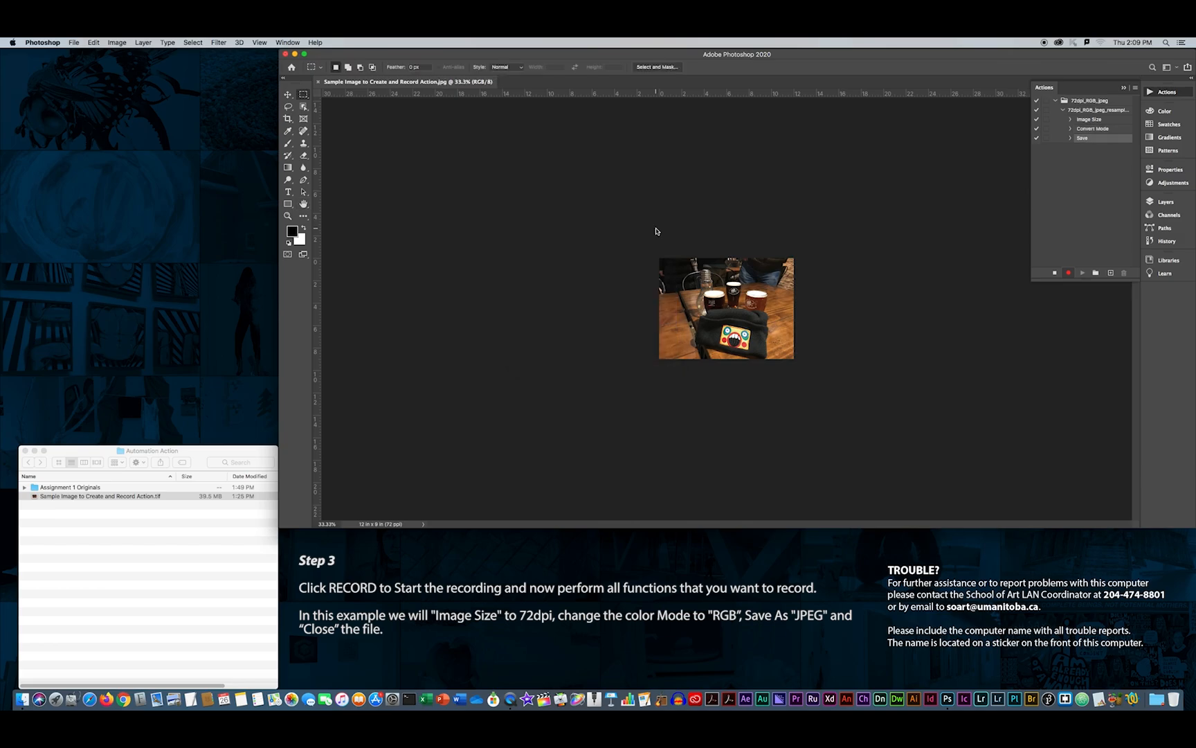
Close the saved JPEG image and stop recording the action.
click(77, 43)
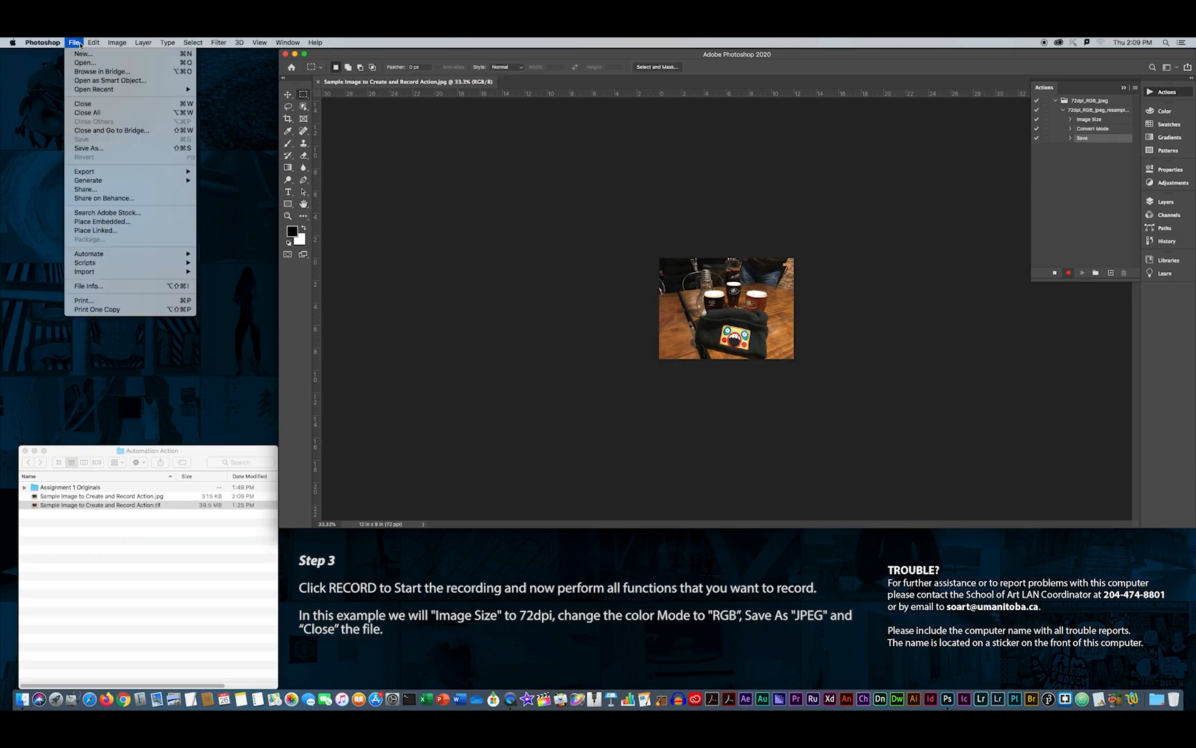
click(83, 104)
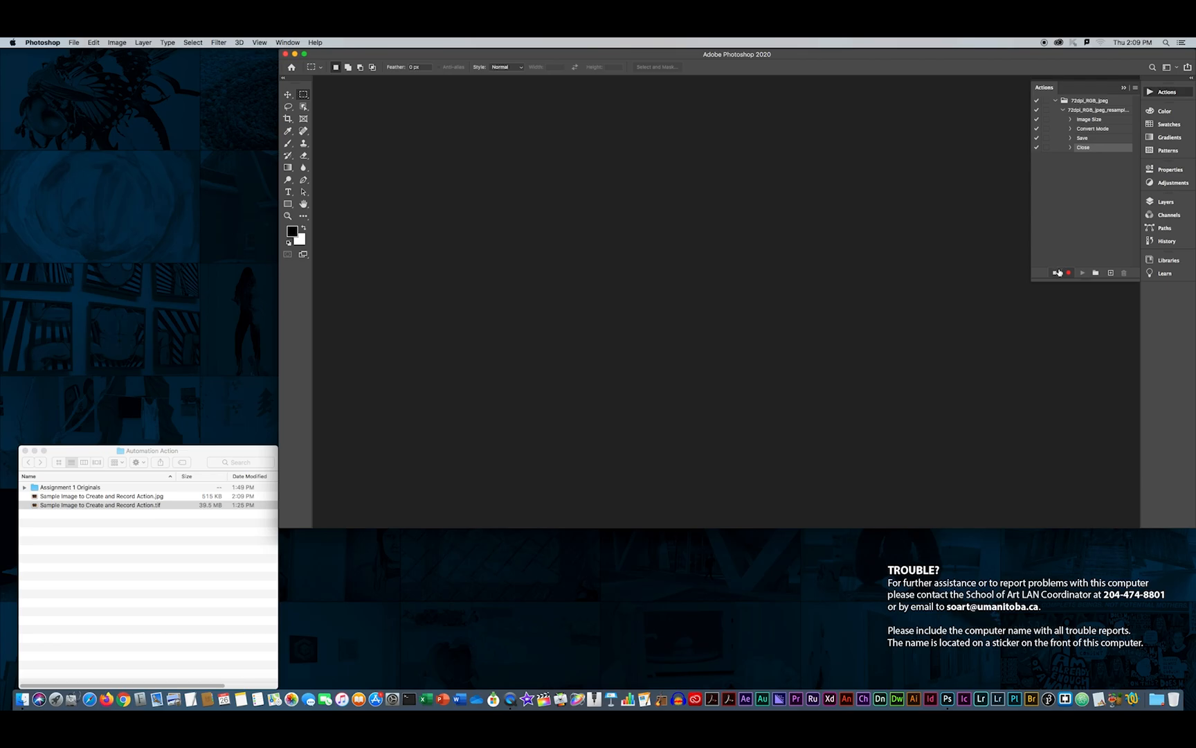
click(1055, 274)
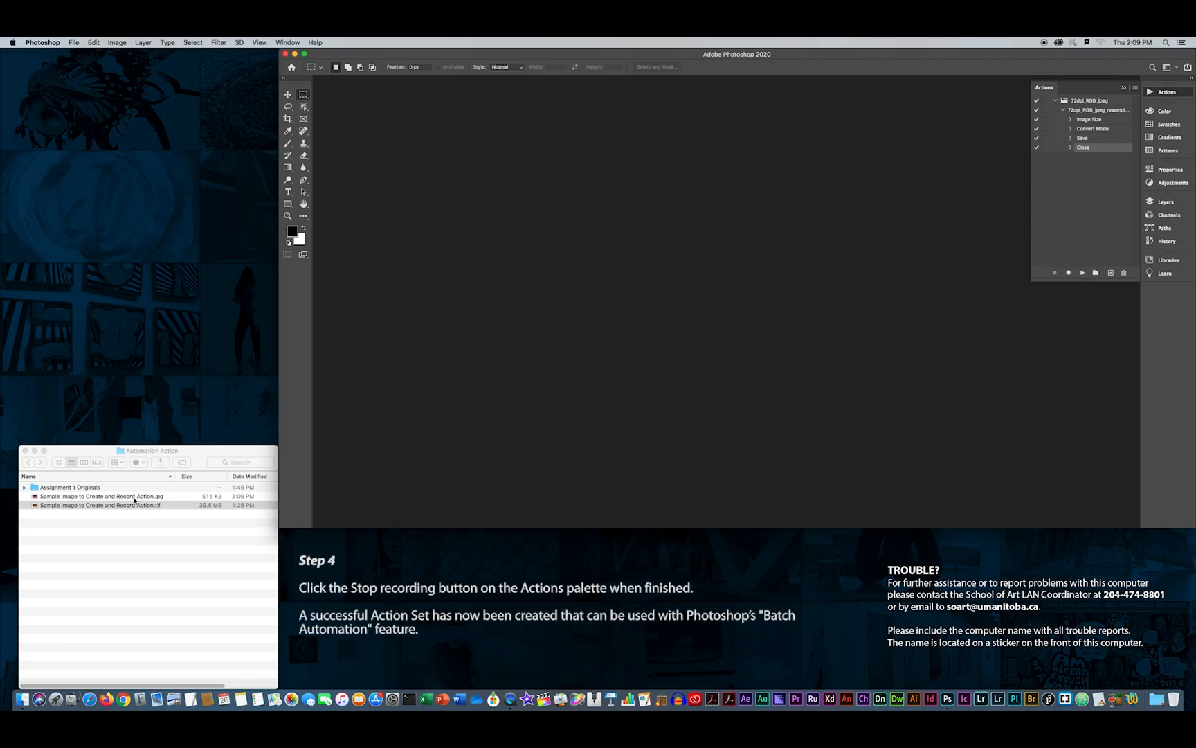
Switch to Finder and create a folder named "Assignment 1 72dpi jpegs resampled" inside the Automation Action folder.
click(161, 453)
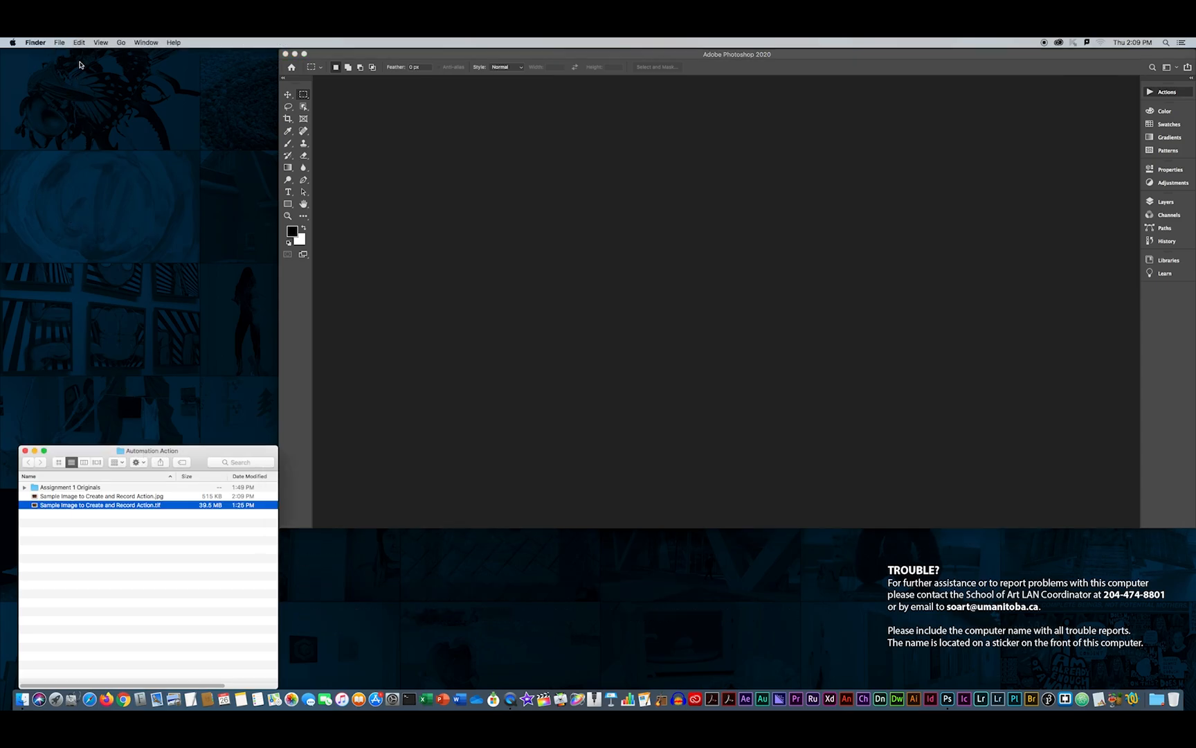
click(58, 43)
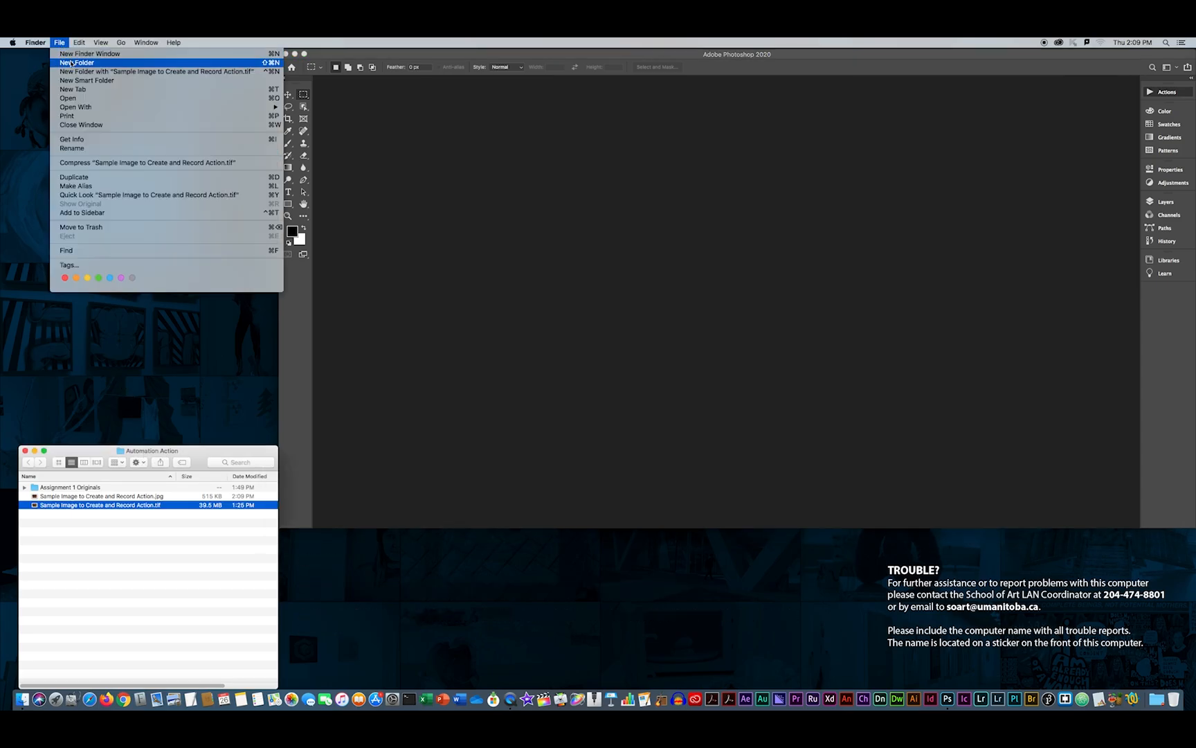
click(67, 62)
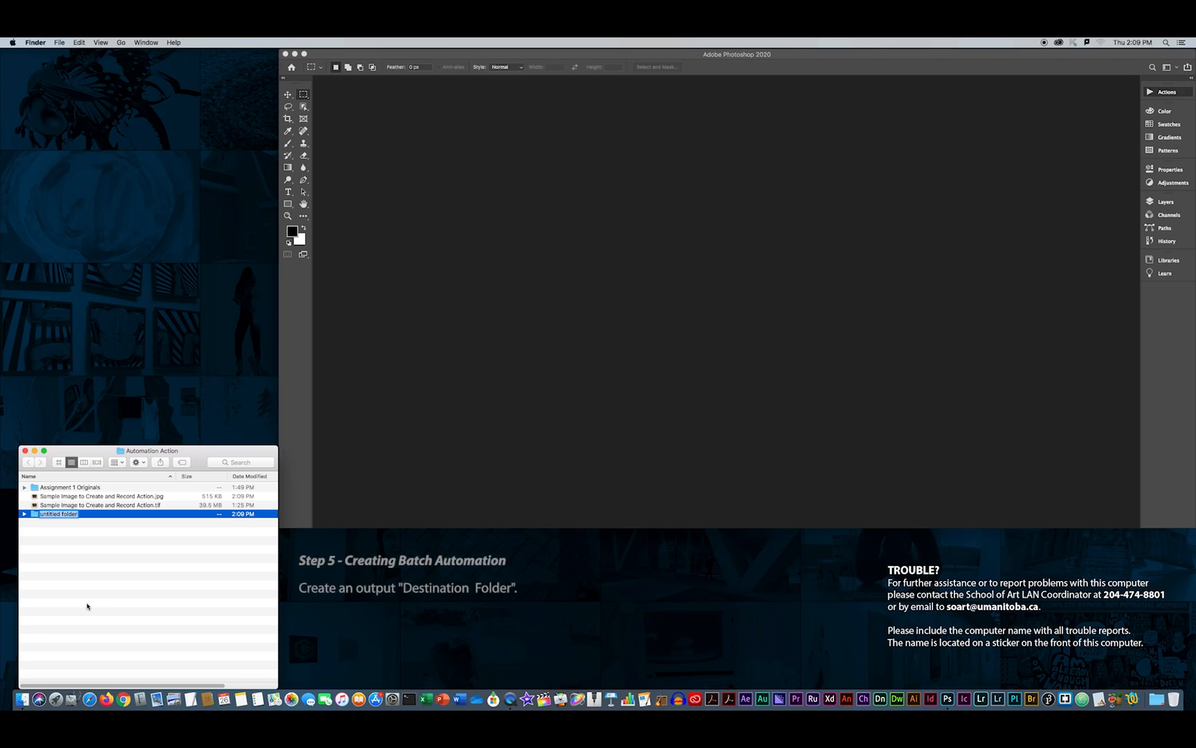
text(Assig)
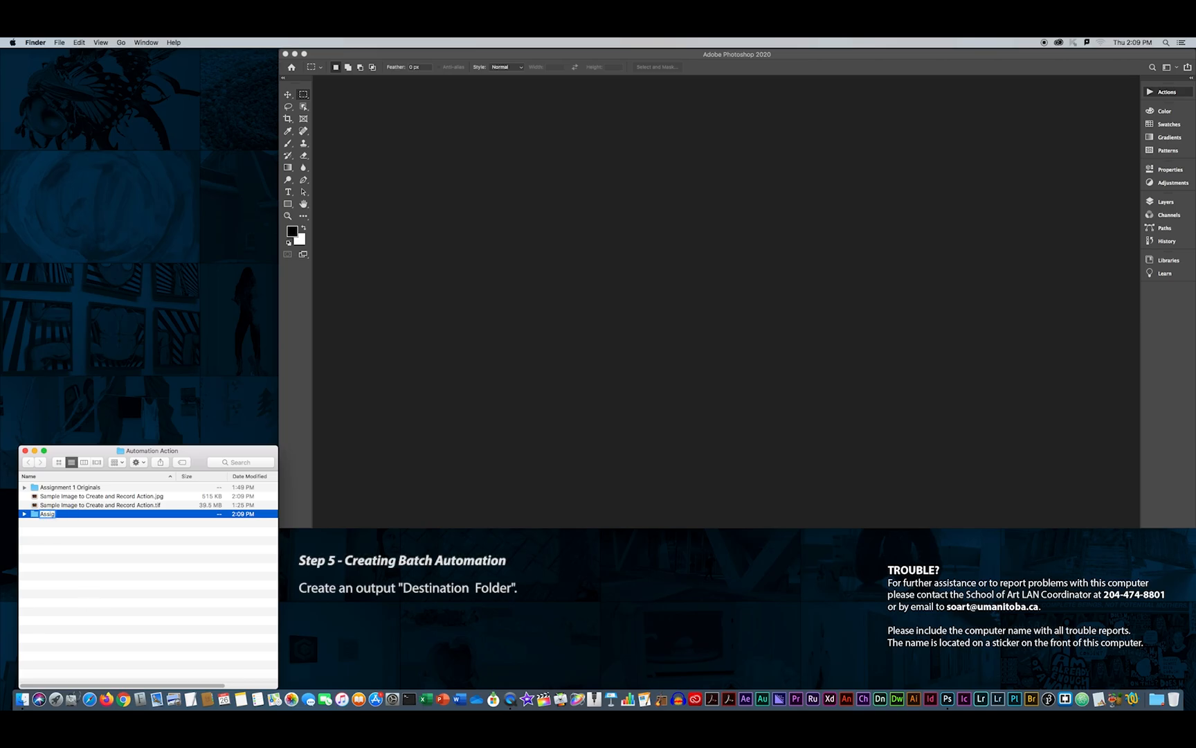
text(nment 1 72dpi)
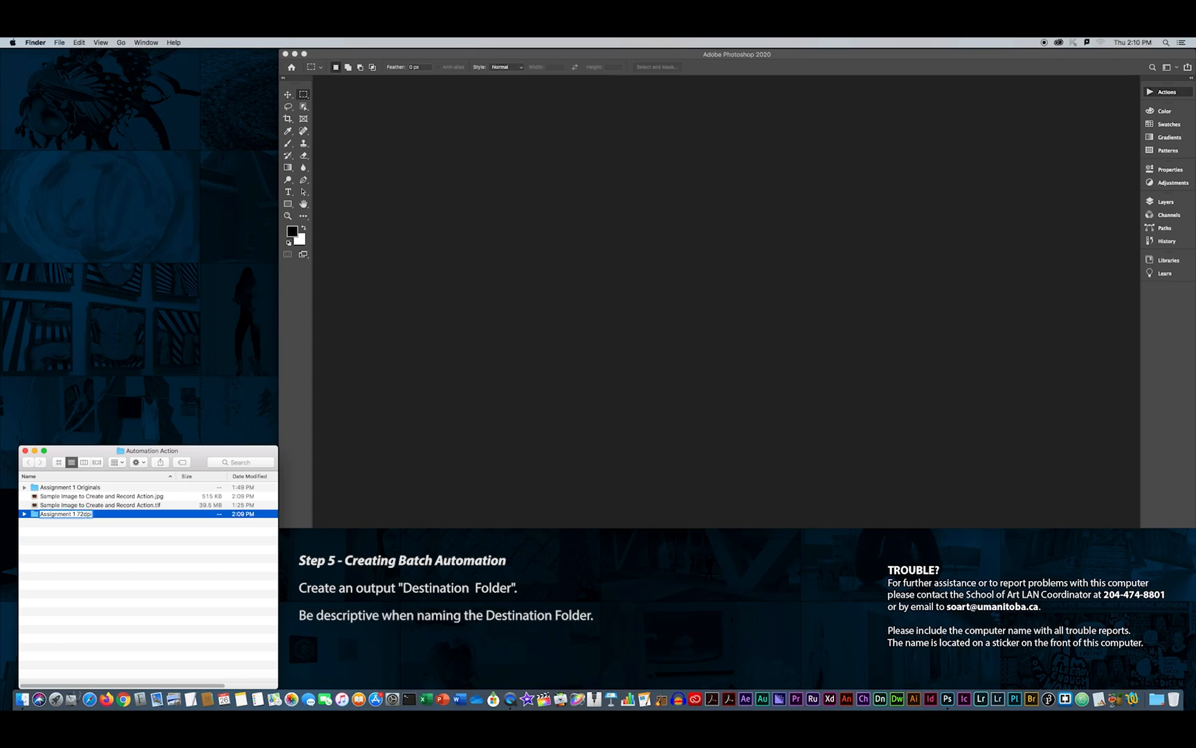
text( jpegs resampled)
key(Return)
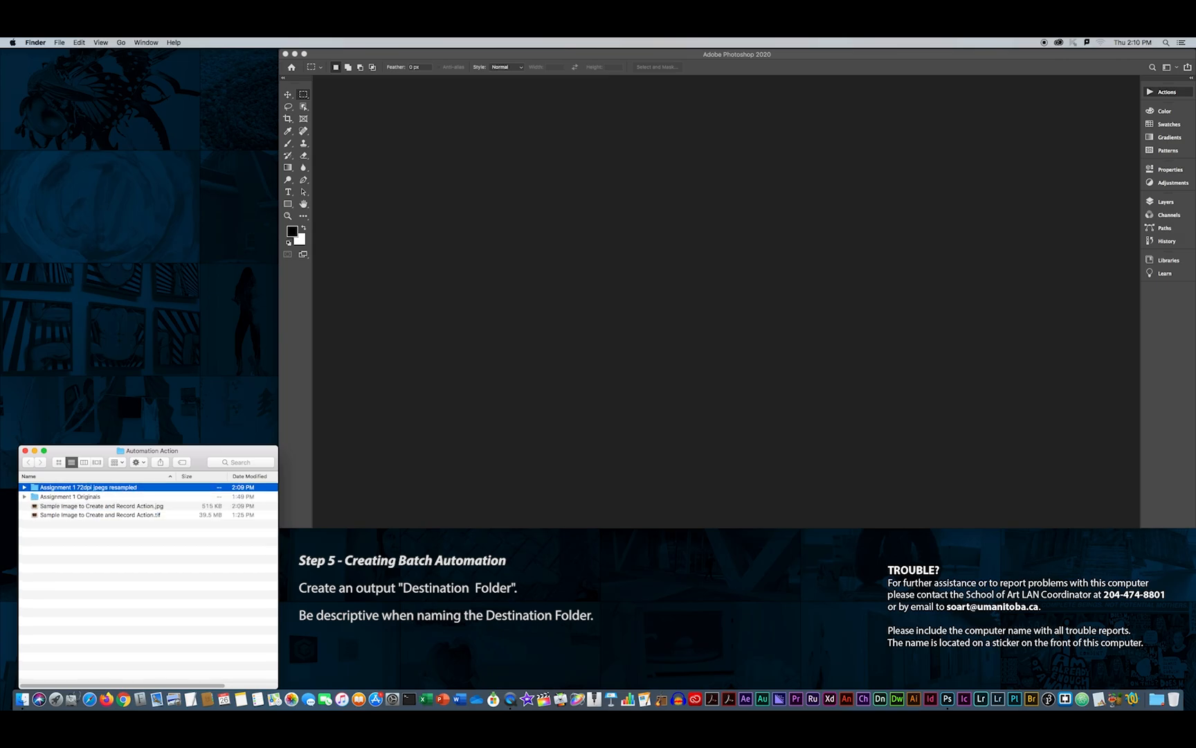
click(148, 581)
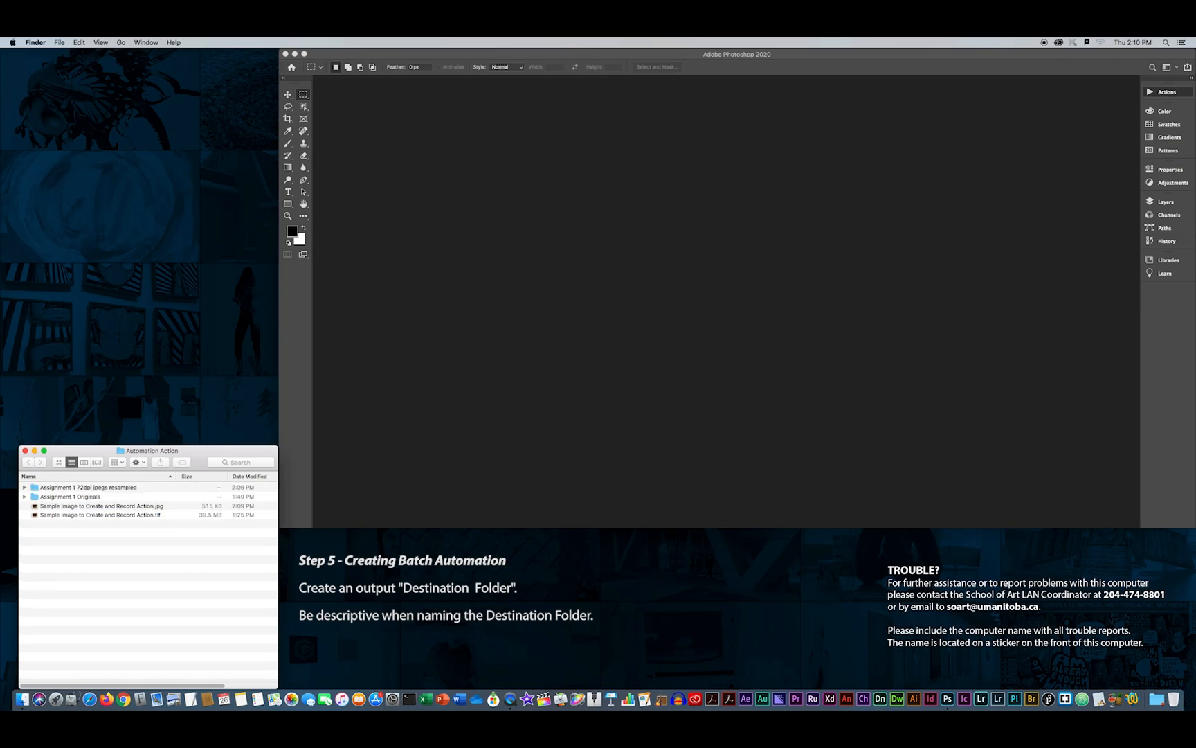
Switch to Photoshop and open a Batch process that plays the action "72dpi_RGB_jpeg_resampled" from the set "72dpi_RGB_jpeg".
click(368, 226)
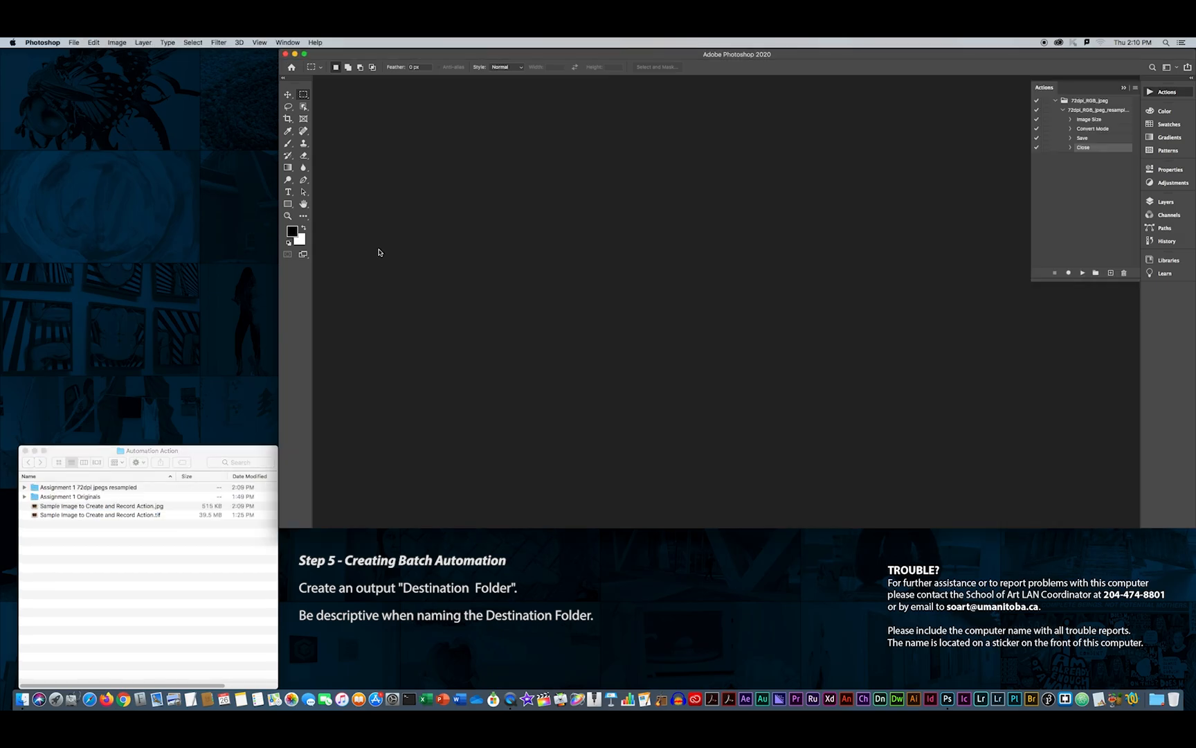
click(73, 43)
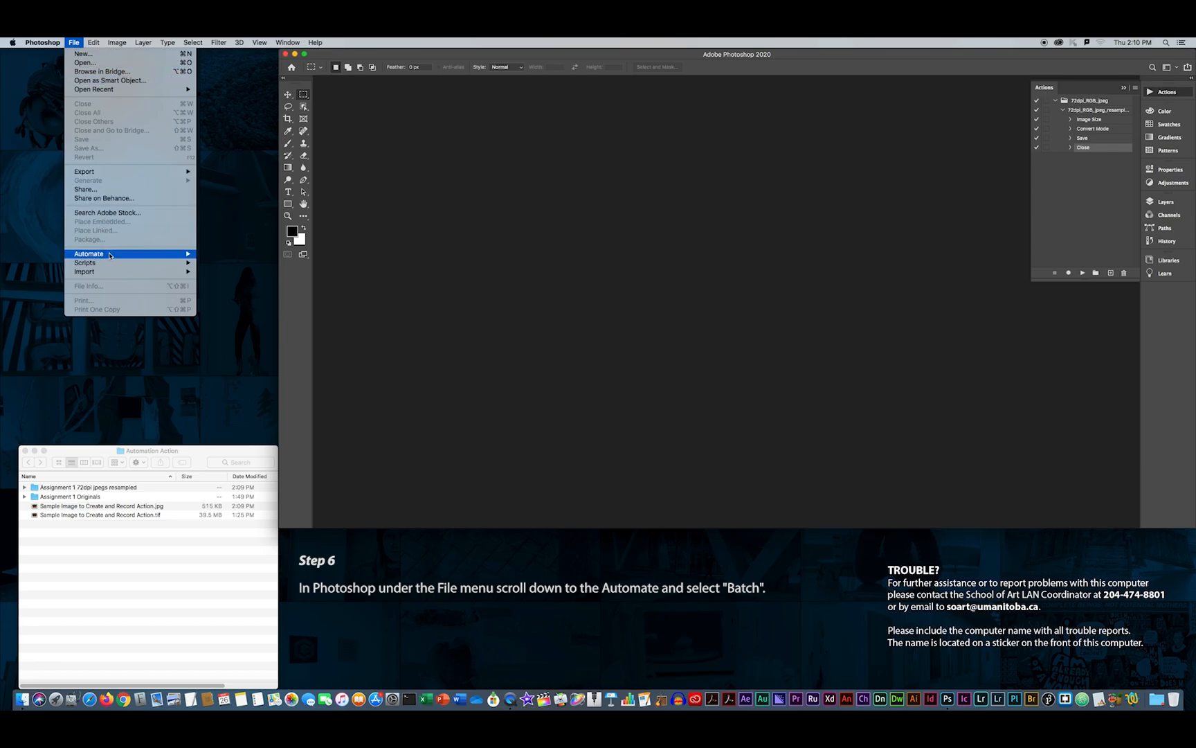
mouse_move(111, 253)
click(225, 254)
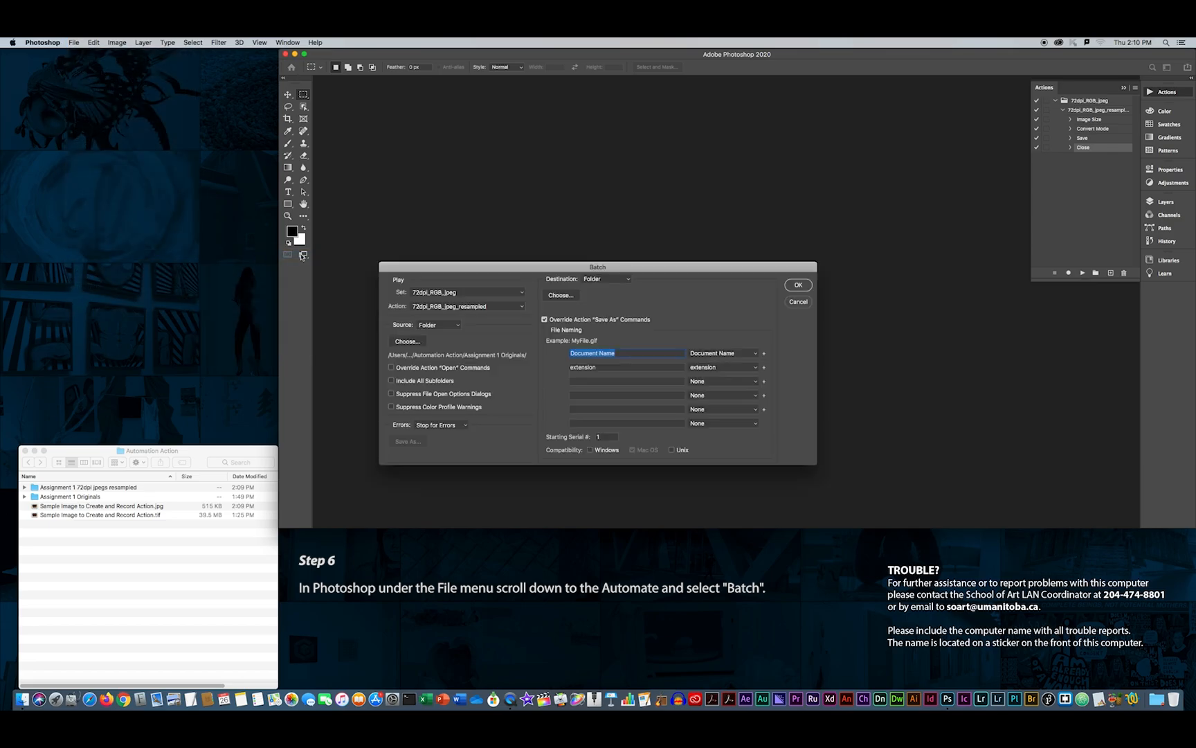
click(459, 297)
click(459, 293)
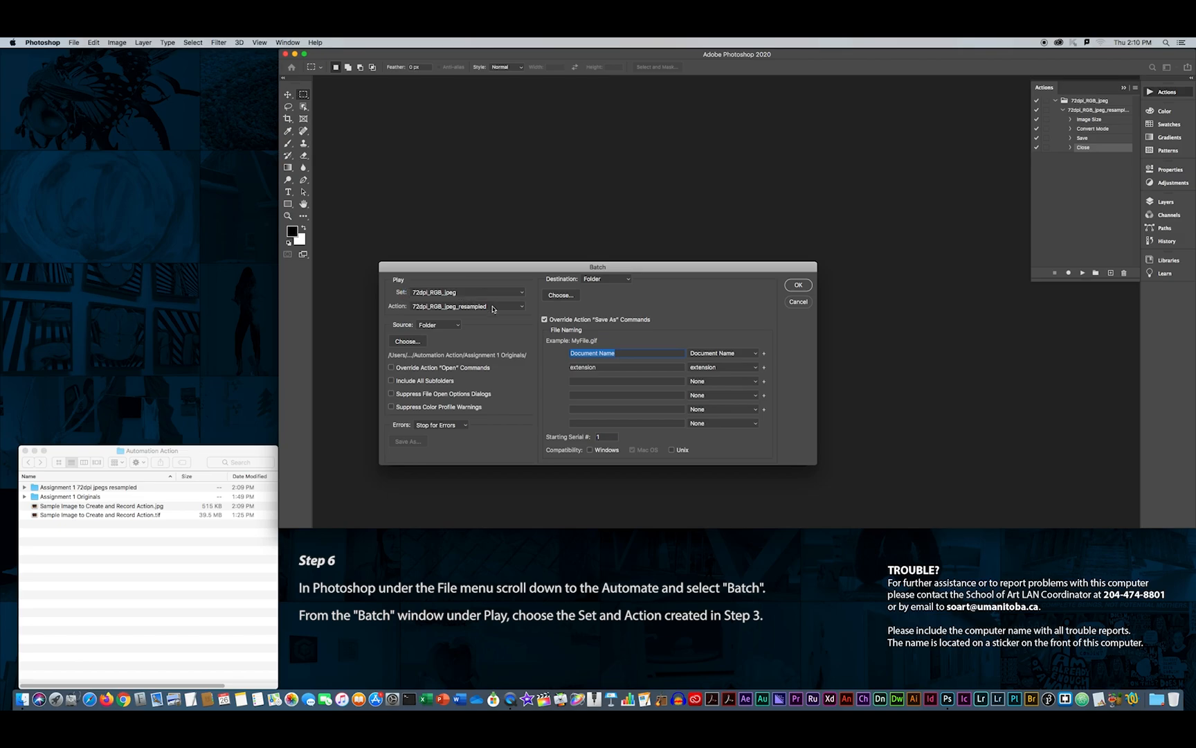
click(493, 309)
click(493, 308)
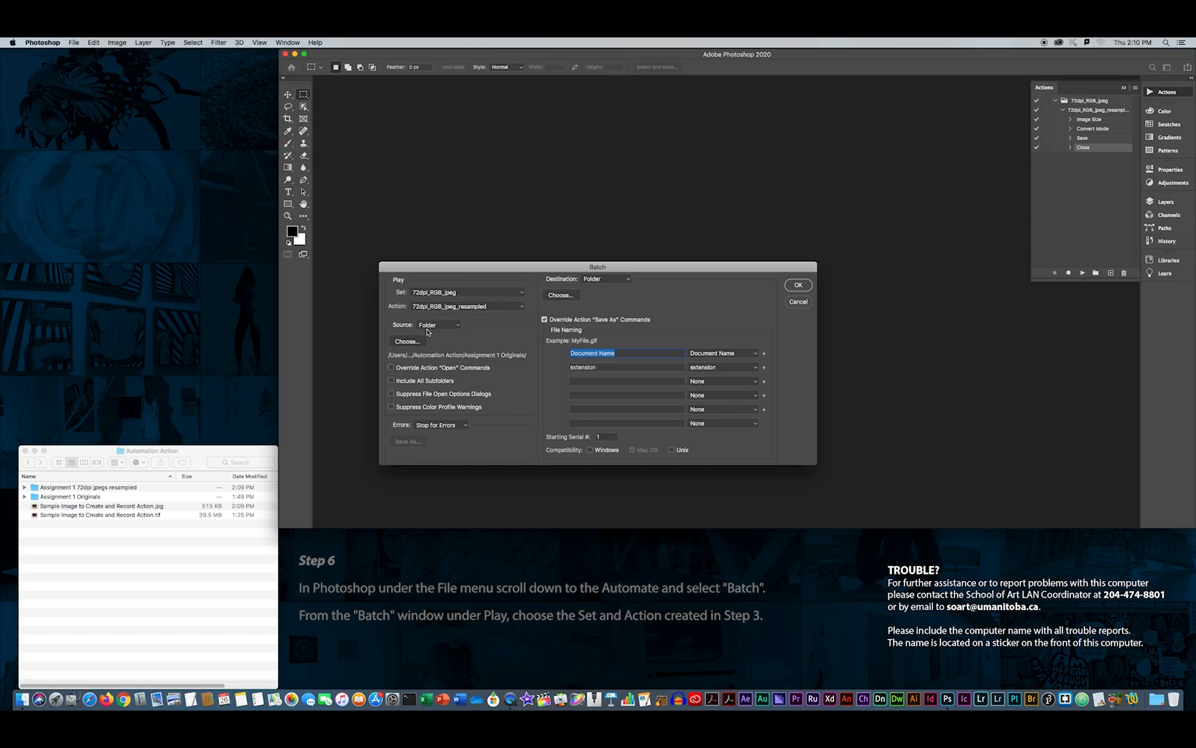
Set the batch source to Folder and choose the "Assignment 1 Originals" folder inside Automation Action.
click(432, 330)
click(432, 326)
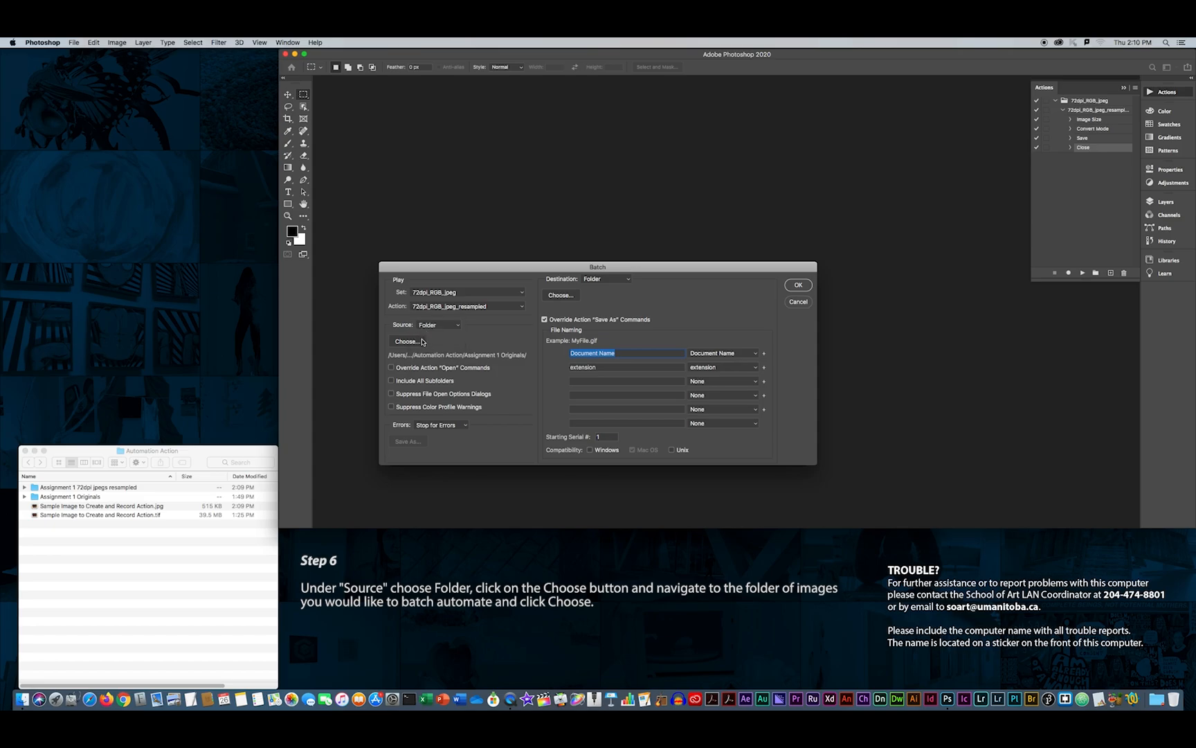
click(419, 343)
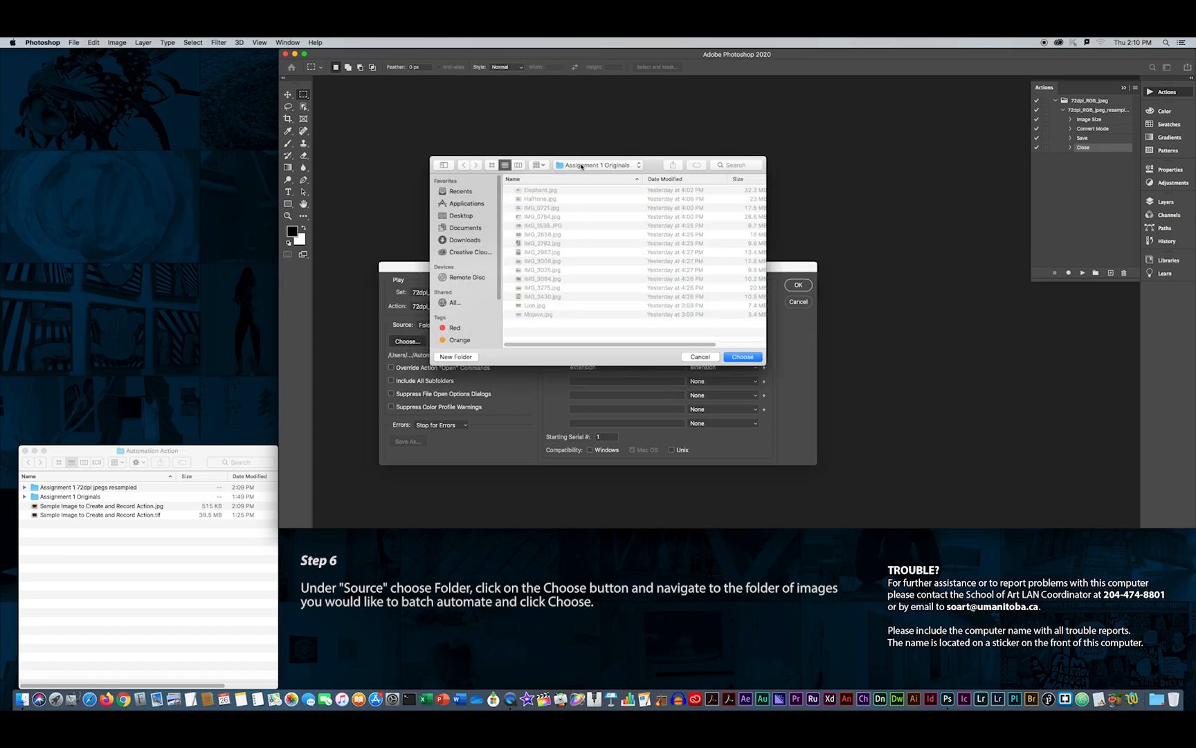
click(581, 166)
click(569, 179)
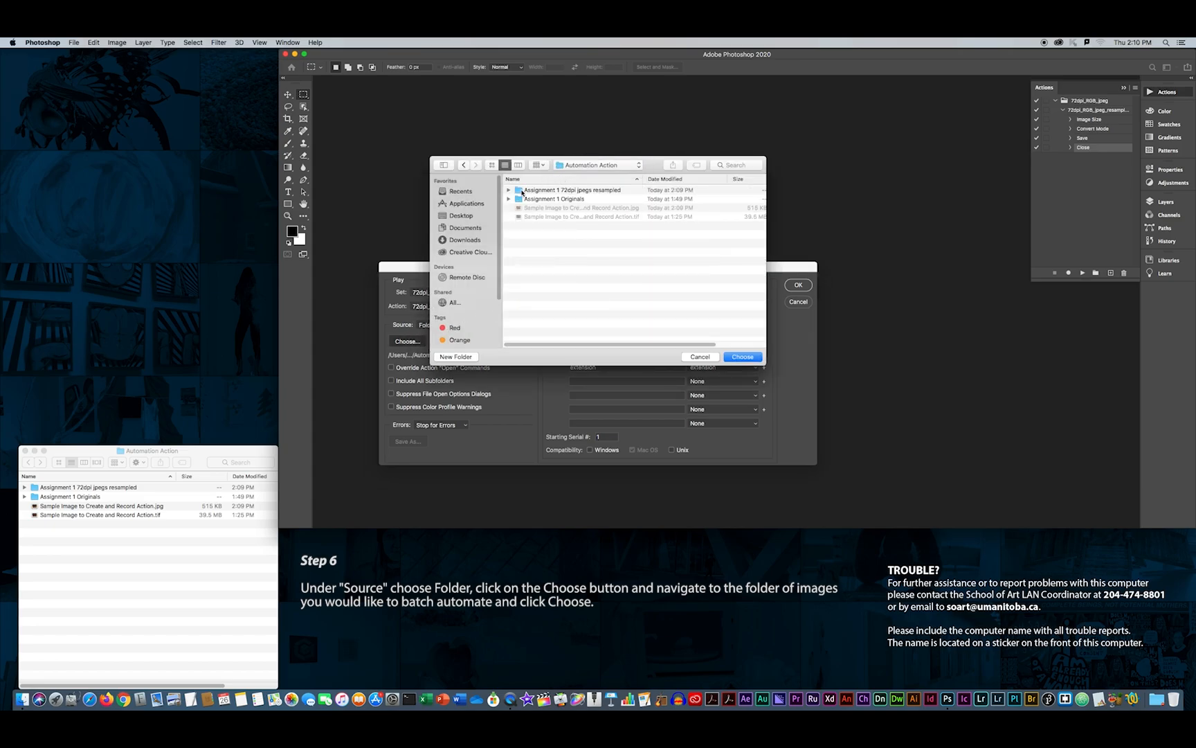
click(537, 194)
double_click(535, 199)
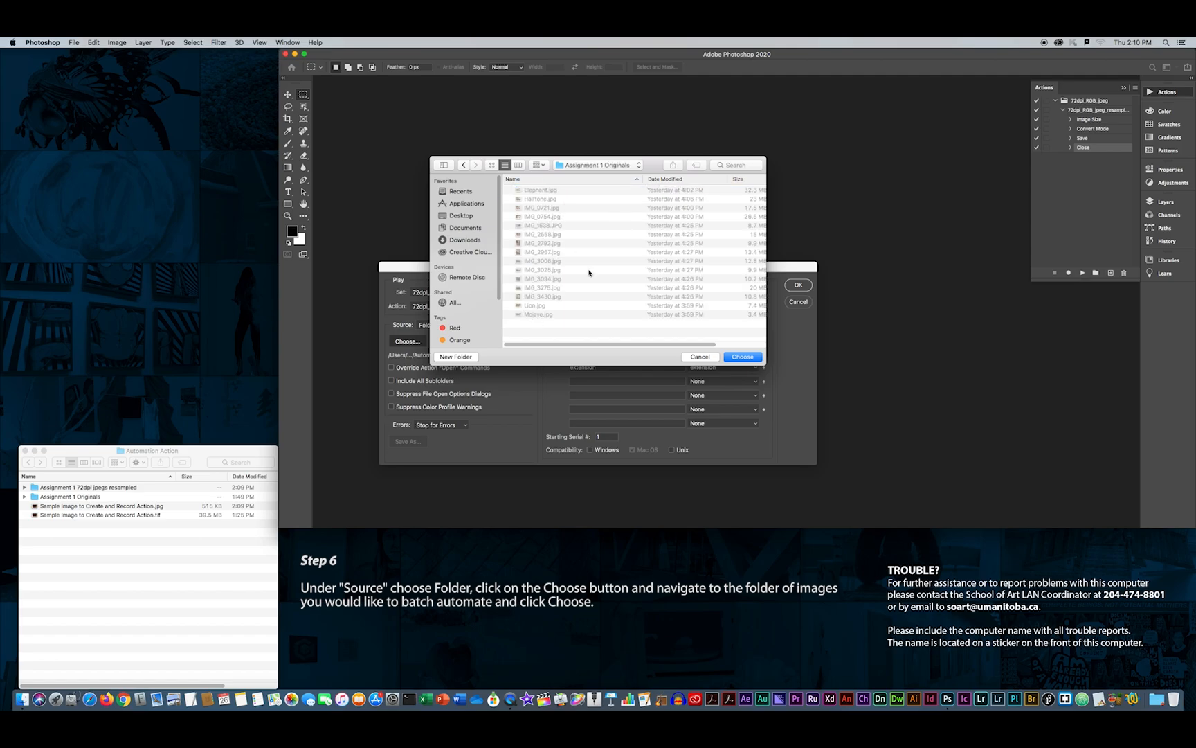
click(742, 356)
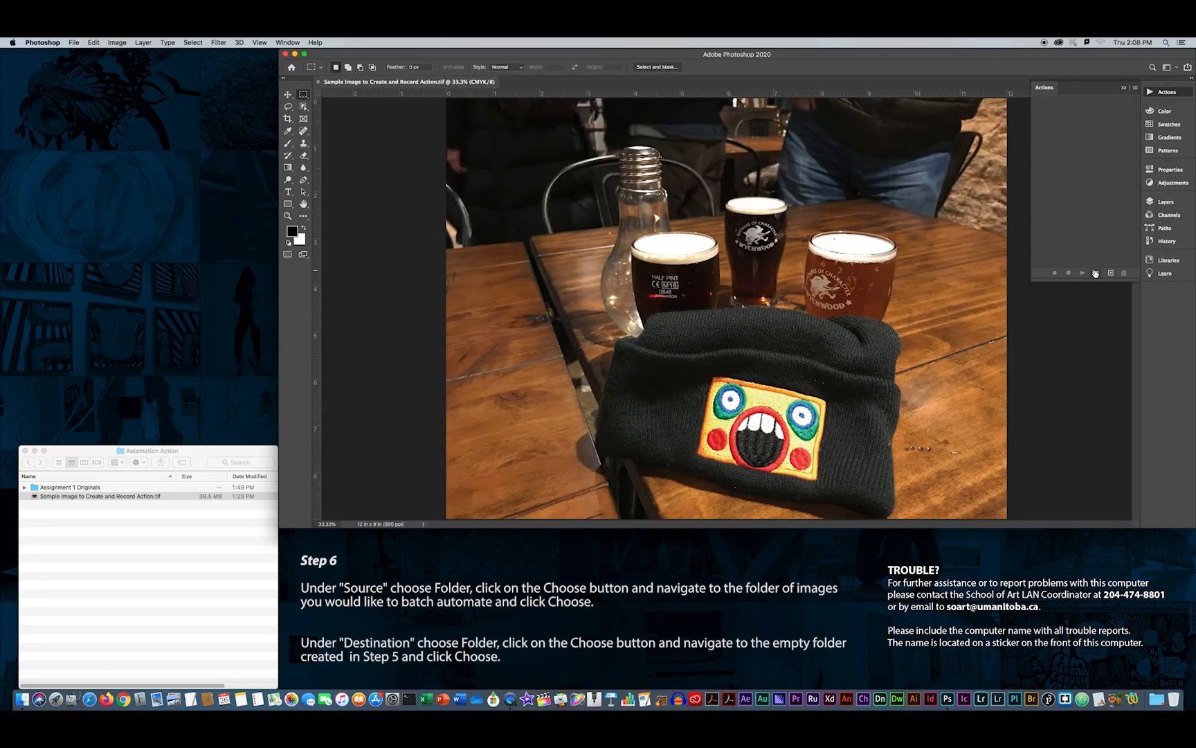
Create a new action set named "72dpi_RGB_jpeg" and copy its name to the clipboard.
click(1095, 273)
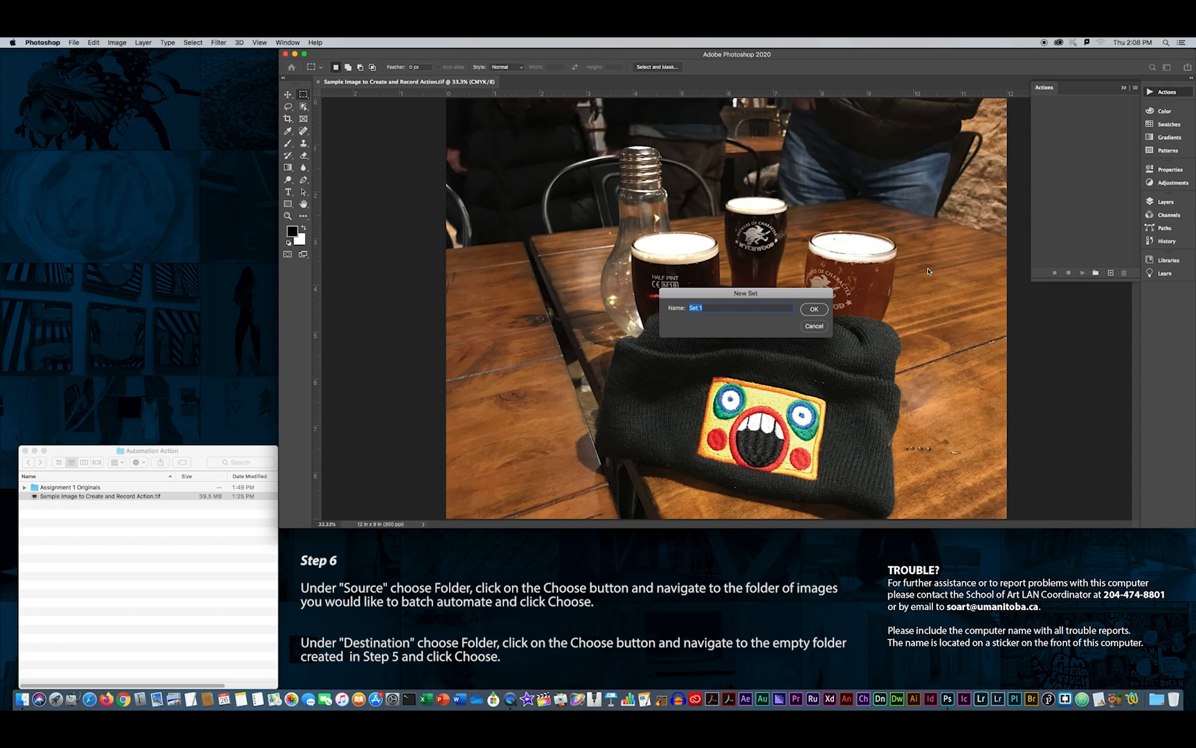
text(72dp)
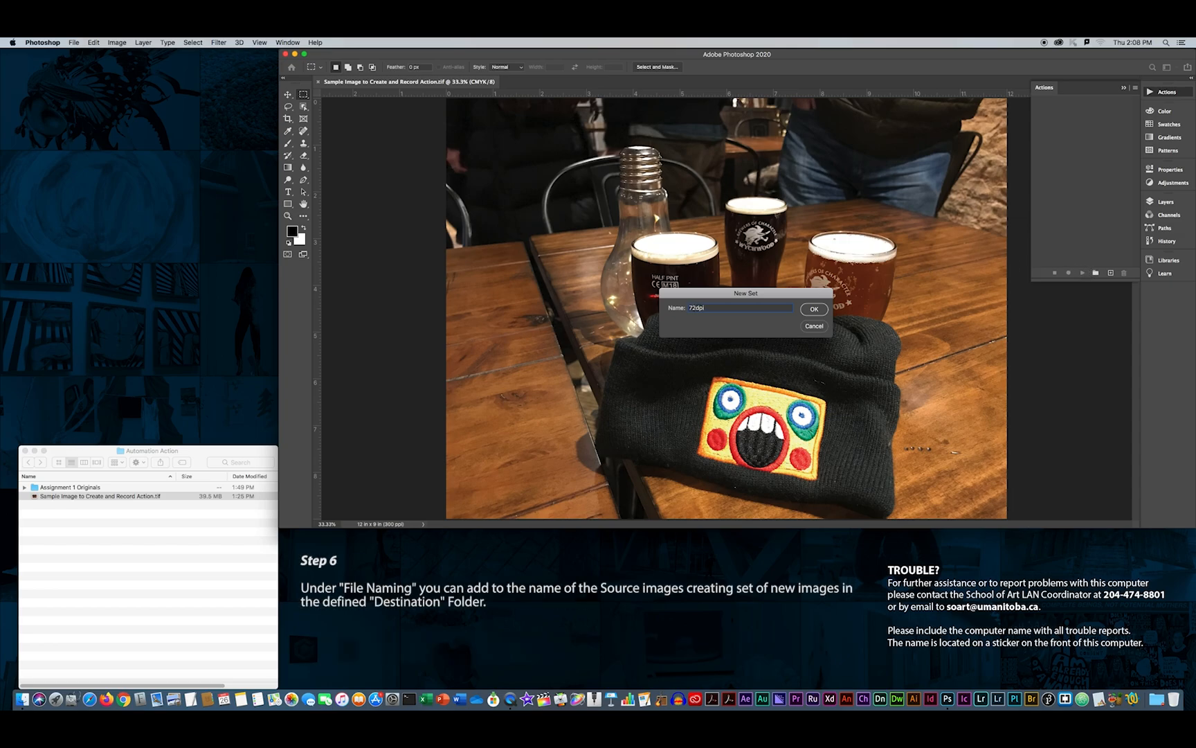
text(i_RGB)
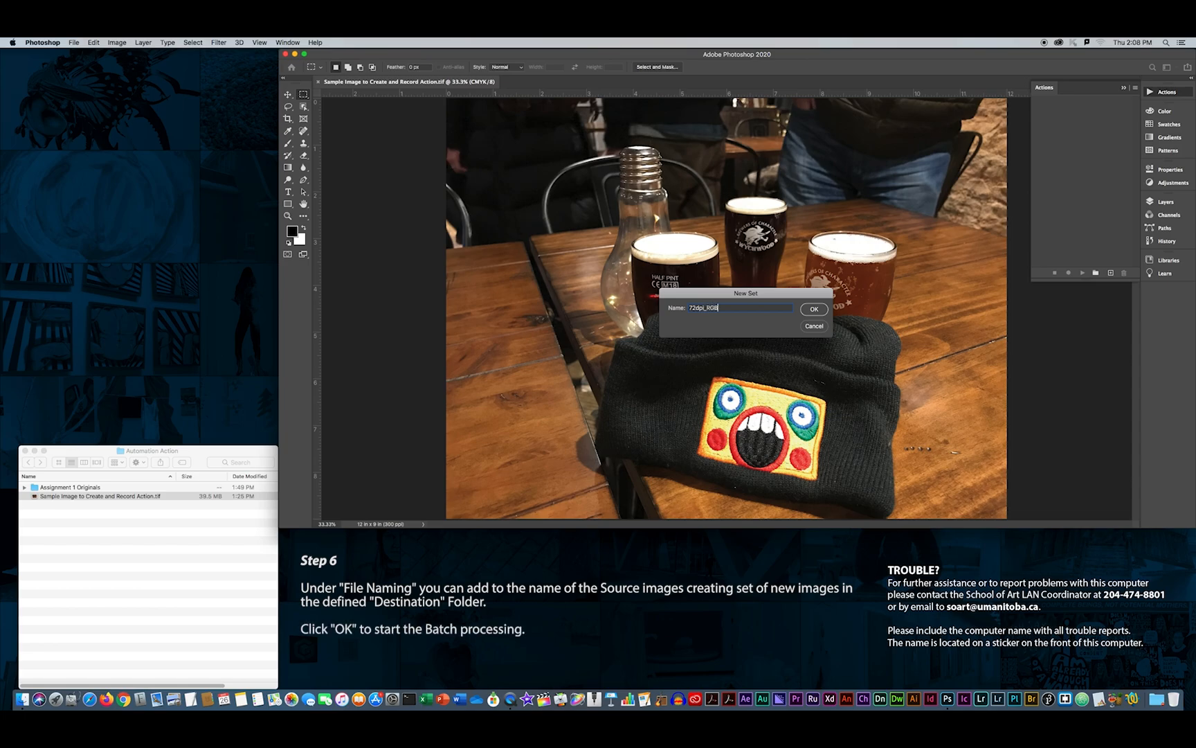
text(_jpeg)
key(super+a)
click(93, 42)
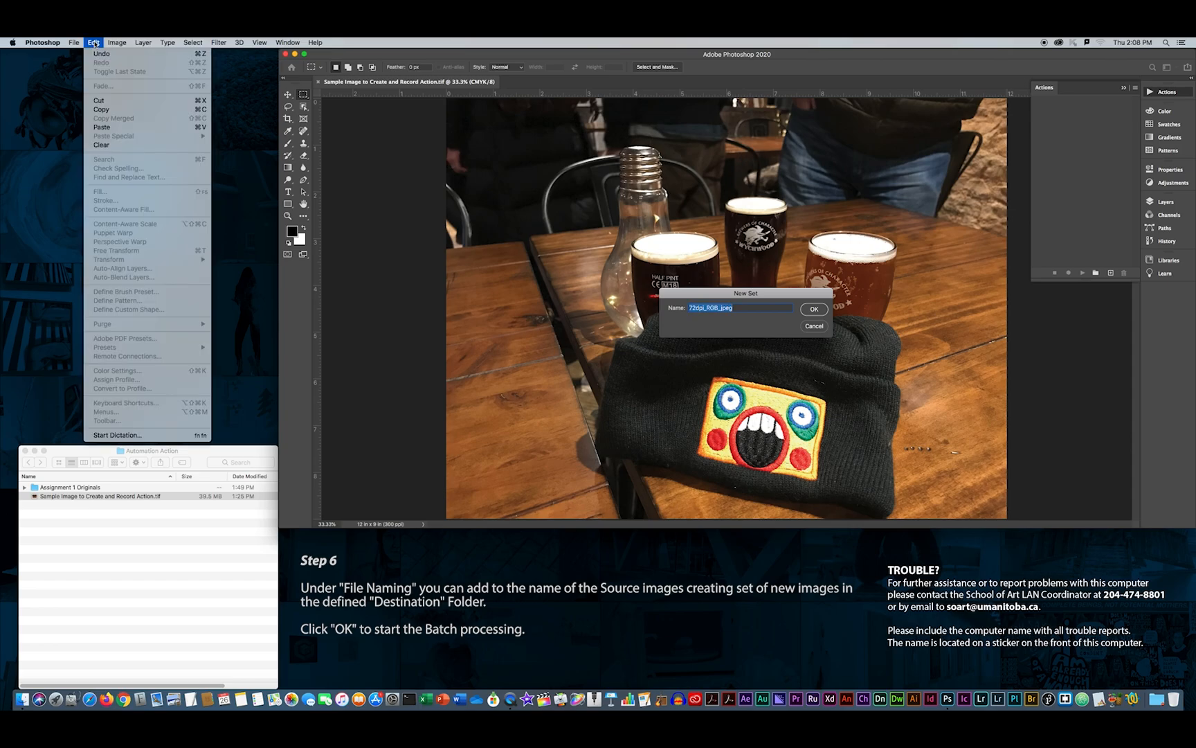
click(110, 109)
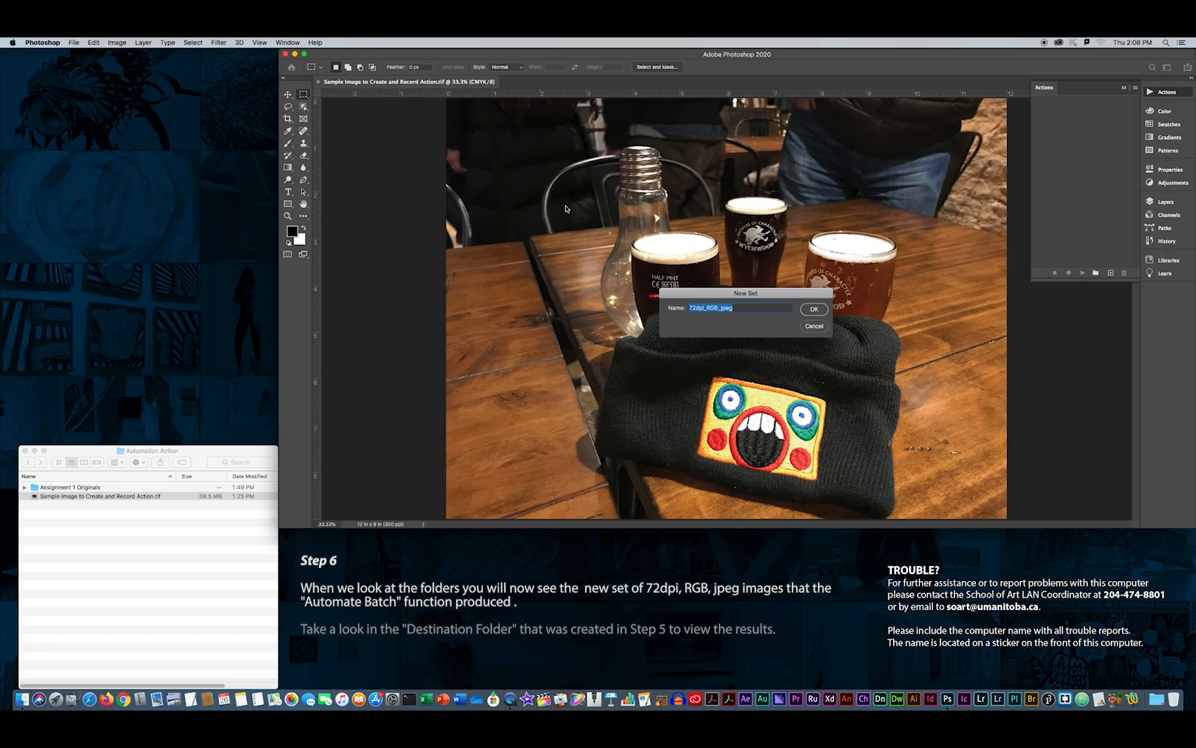
click(813, 310)
Create a new action in the set by pasting the copied name, extend it to "72dpi_RGB_jpeg_resampled", and start recording.
click(1111, 273)
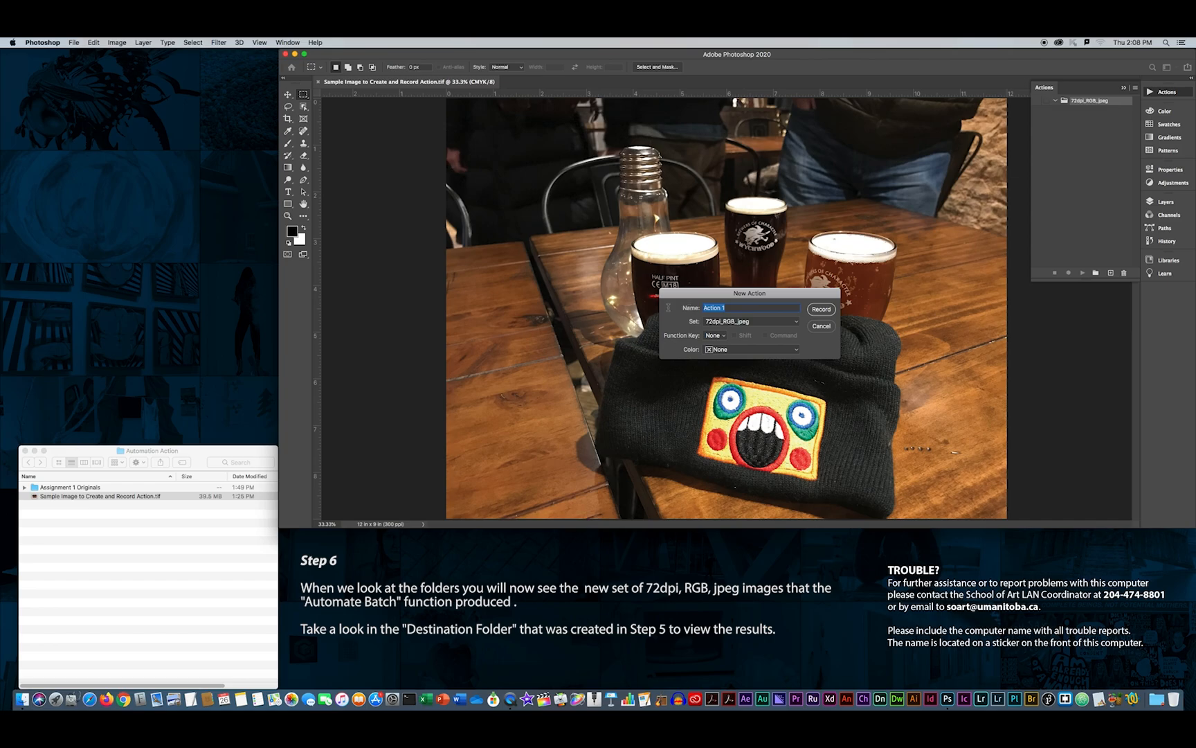
click(94, 42)
click(102, 126)
text(_resampled)
key(Return)
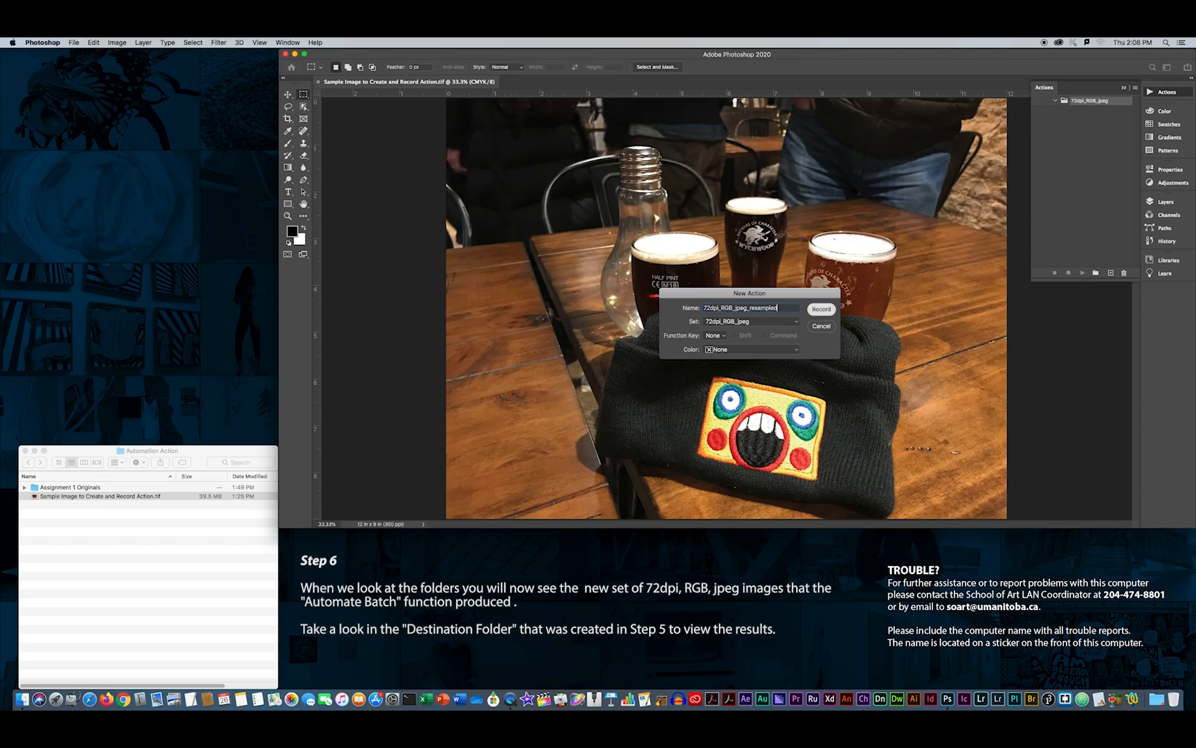